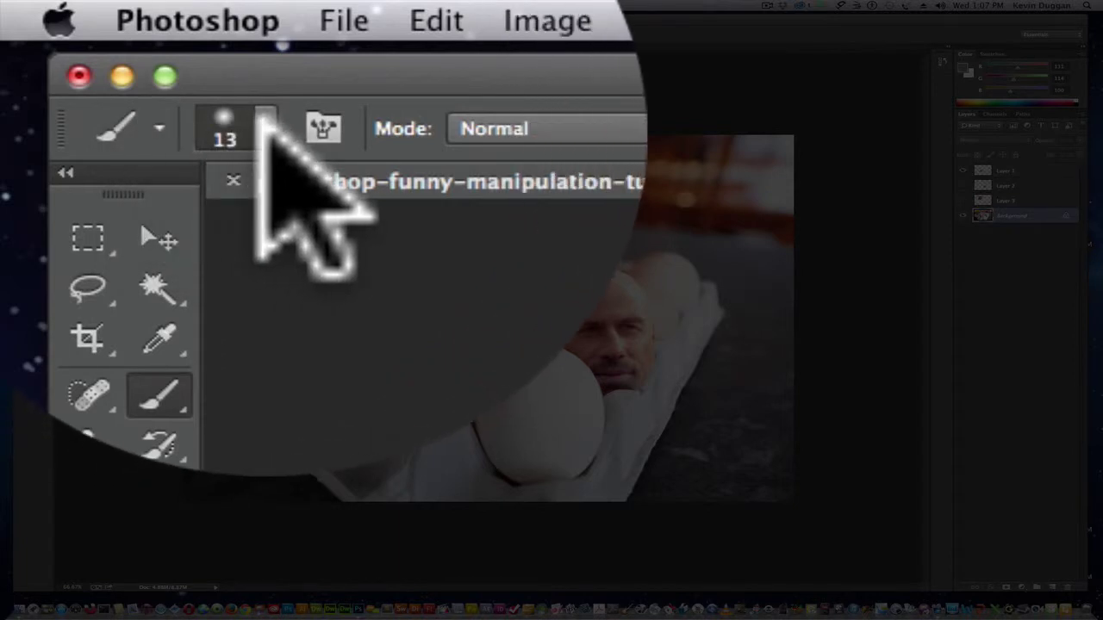
Step: Set the Brush tool to a hard round tip with 100% hardness at 13 px, in Normal blending mode
click(266, 125)
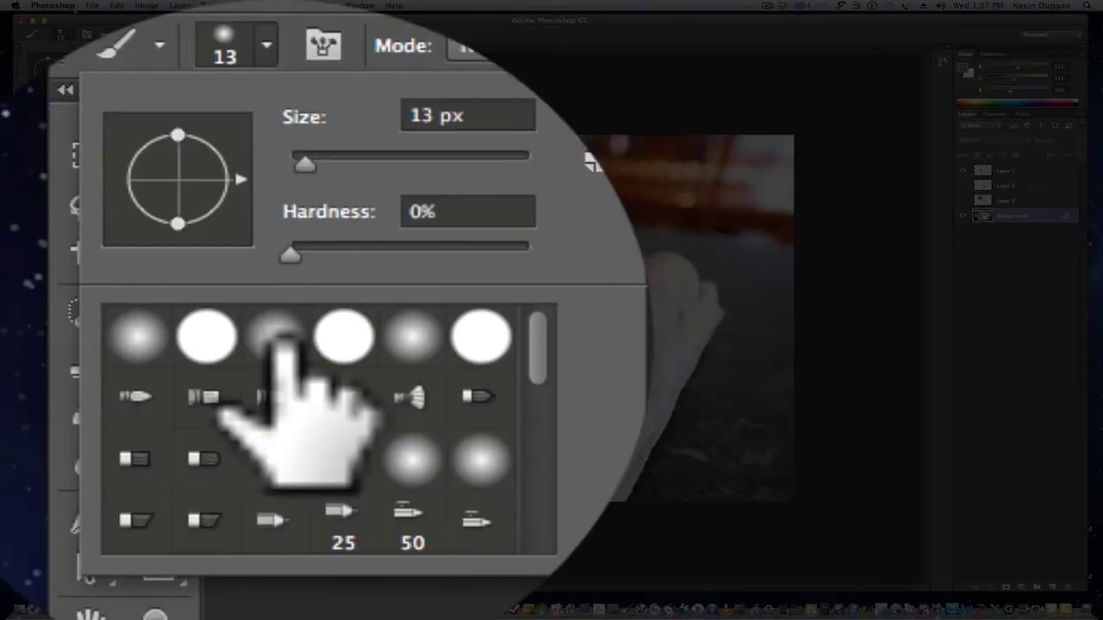
click(207, 336)
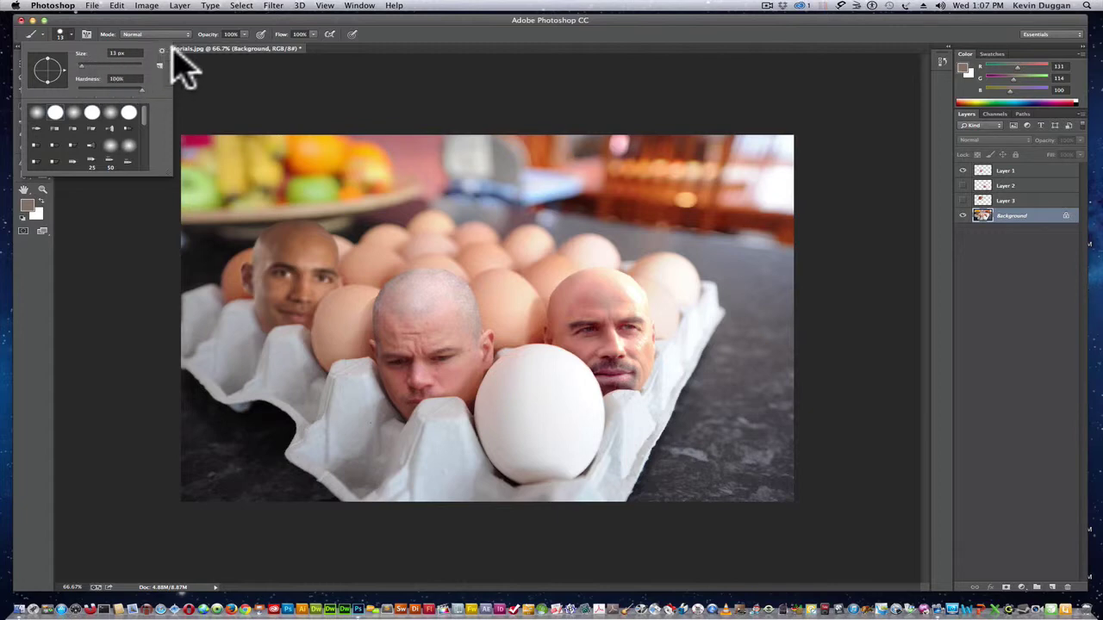
click(393, 54)
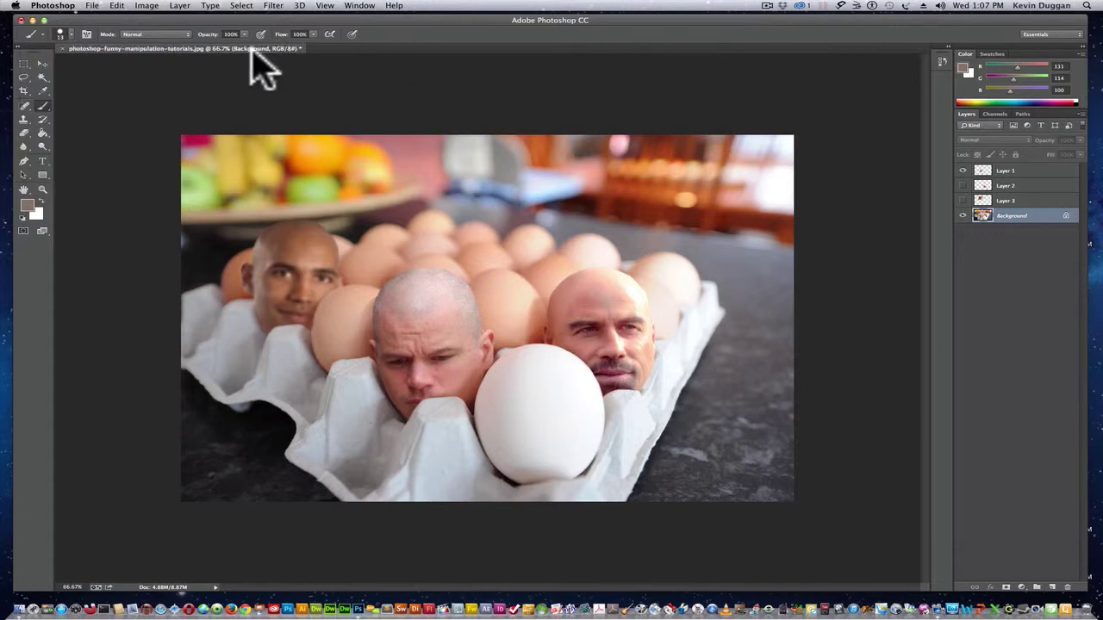
click(156, 35)
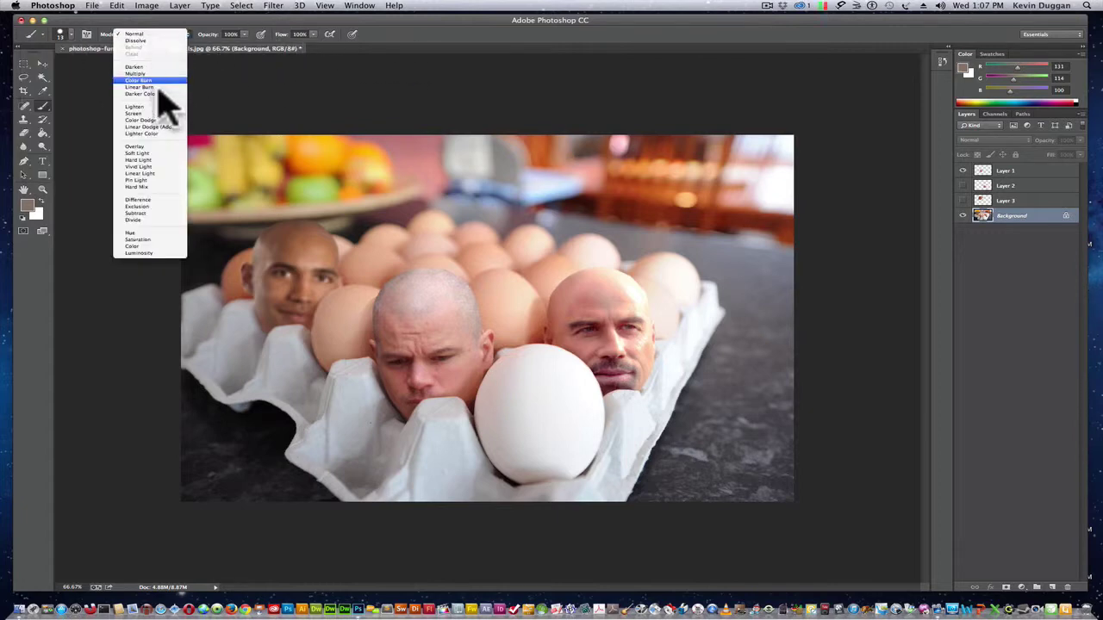
click(165, 36)
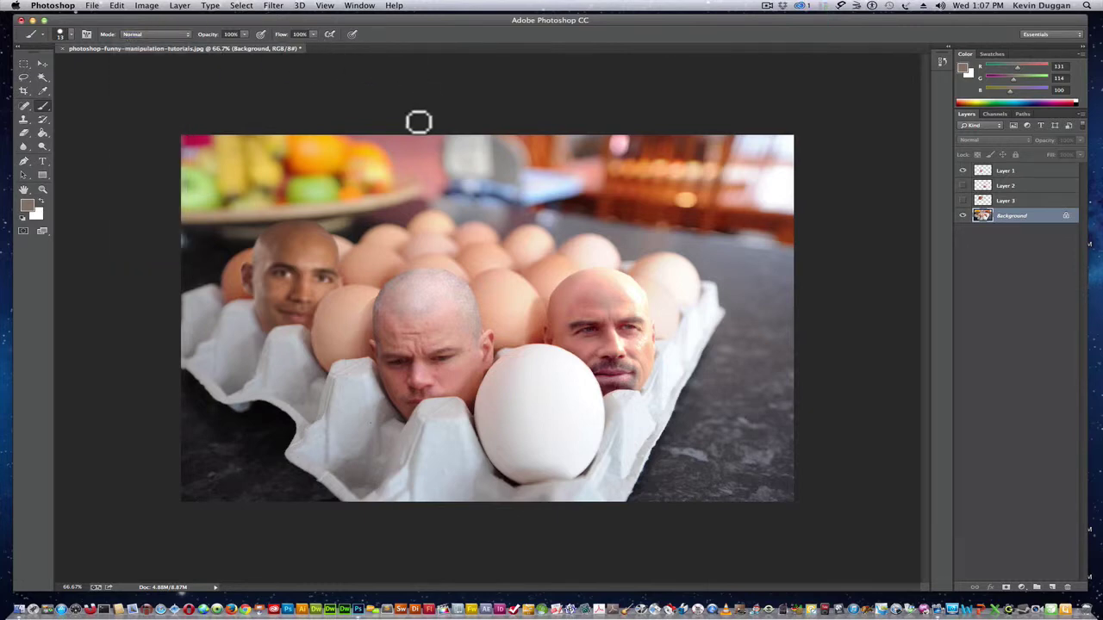
Step: Scribble over the fruit bowl with the brush, and paint a 200 px blob beside the leftmost man's face
mouse_move(388, 162)
mouse_down()
mouse_move(317, 197)
mouse_move(296, 166)
mouse_move(337, 156)
mouse_move(277, 171)
mouse_move(246, 198)
mouse_move(265, 160)
mouse_move(237, 179)
mouse_move(252, 209)
mouse_move(404, 206)
mouse_move(425, 169)
mouse_move(375, 156)
mouse_move(319, 183)
mouse_move(374, 184)
mouse_up()
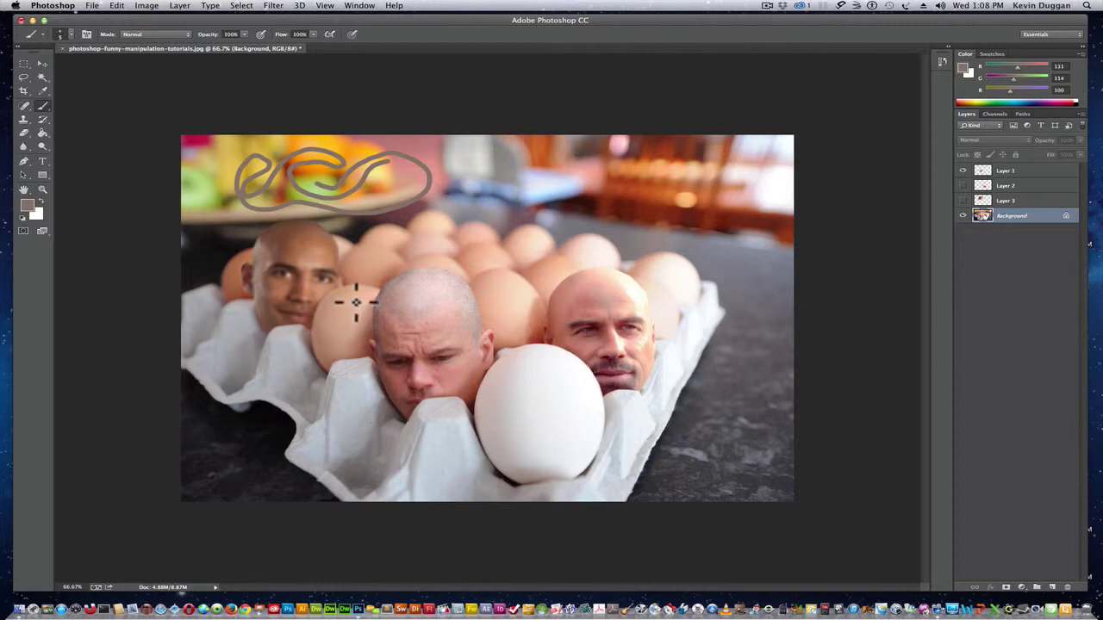
key(bracketright)
key(bracketright)
key(bracketright)
key(bracketright)
key(bracketright)
key(bracketright)
key(bracketright)
key(bracketright)
key(bracketright)
key(bracketright)
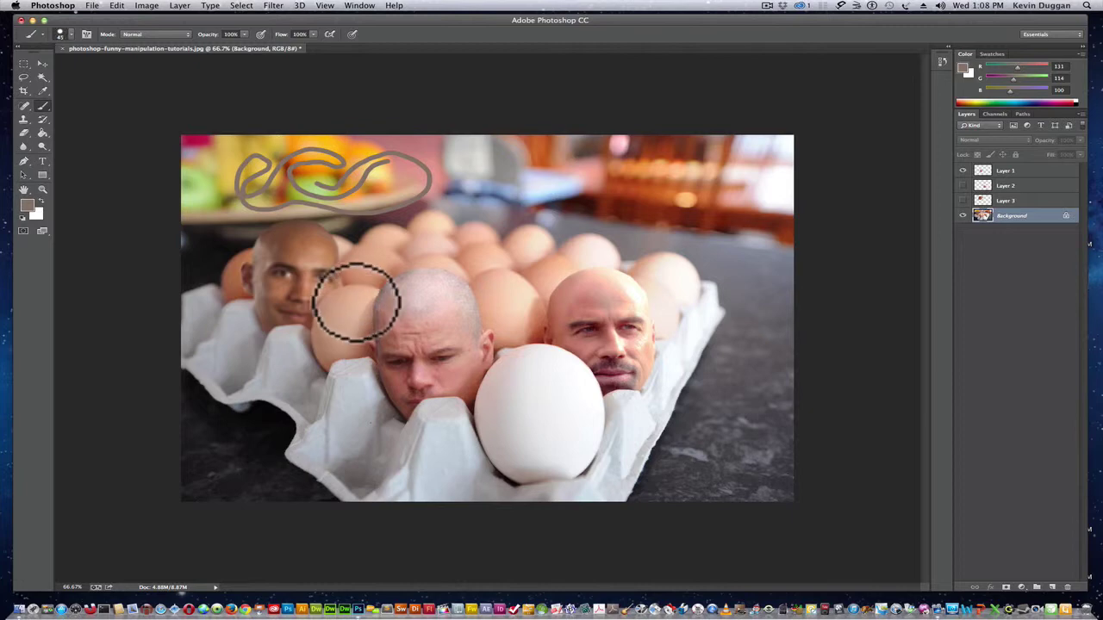
key(bracketleft)
key(bracketleft)
key(bracketleft)
key(bracketleft)
key(bracketleft)
key(bracketleft)
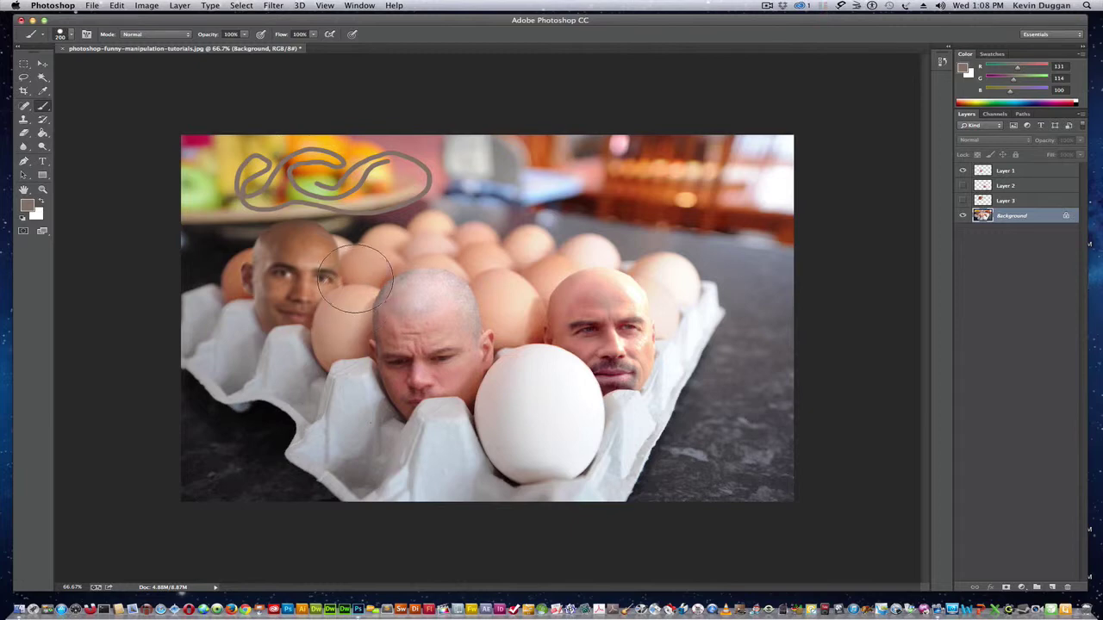
drag(355, 278, 316, 315)
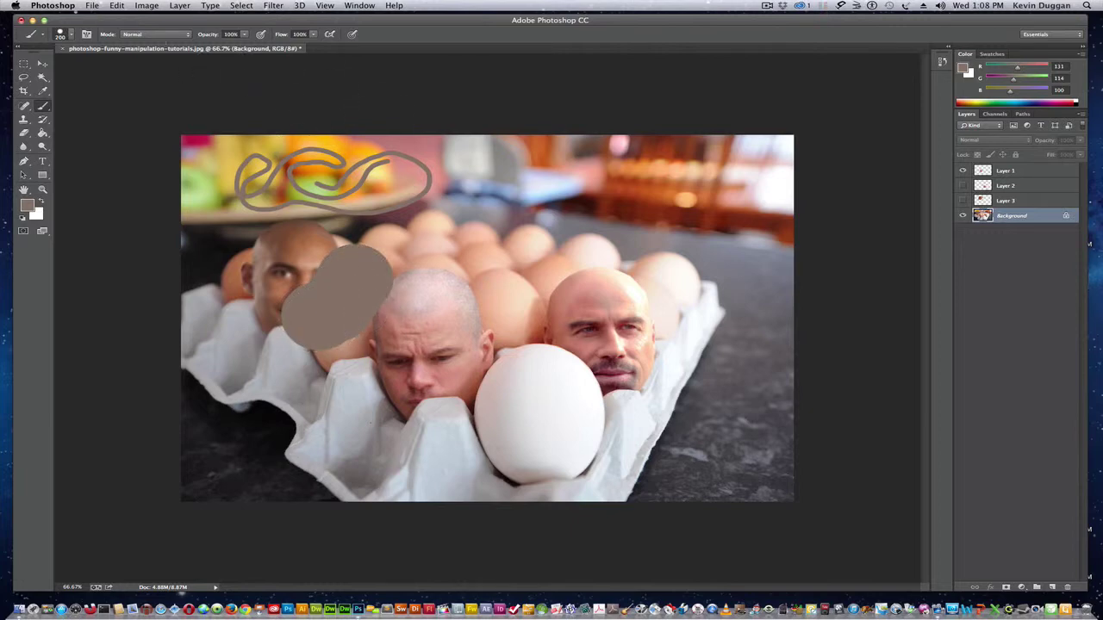
Step: Undo the large painted blob and the scribble over the fruit bowl
click(117, 6)
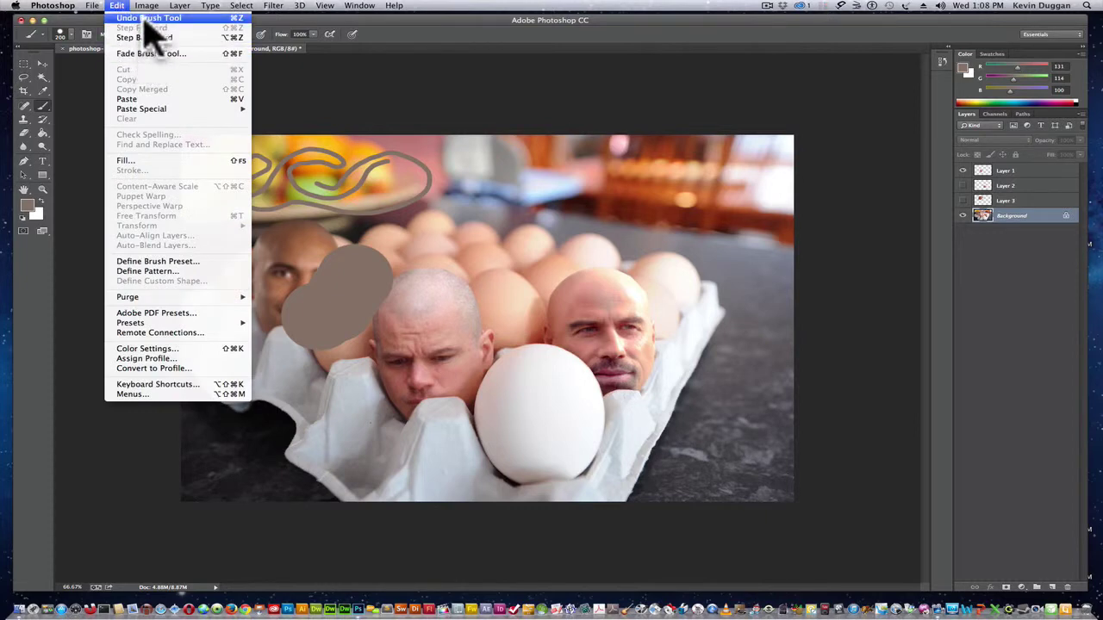
click(147, 18)
click(117, 6)
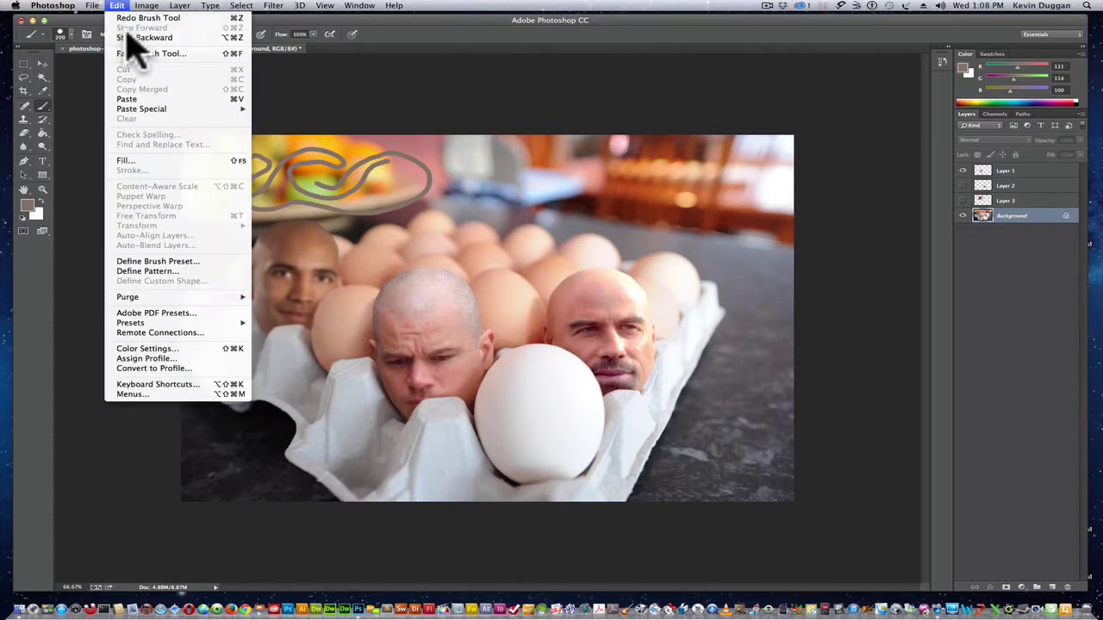
click(131, 38)
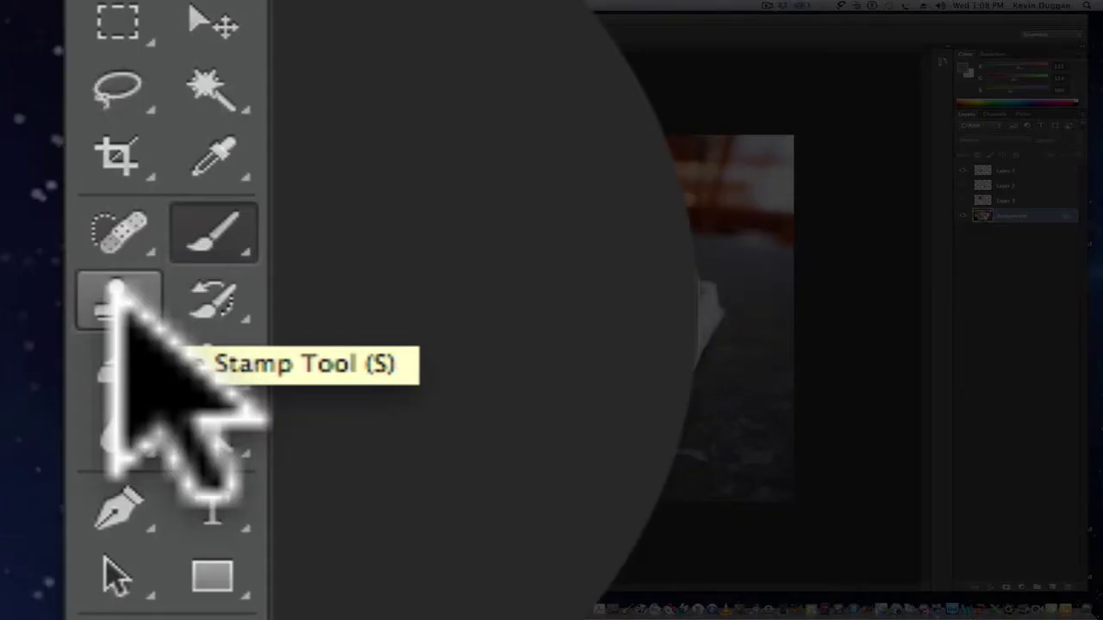
Step: Switch to the Clone Stamp tool and enlarge its brush to 70 px
click(112, 285)
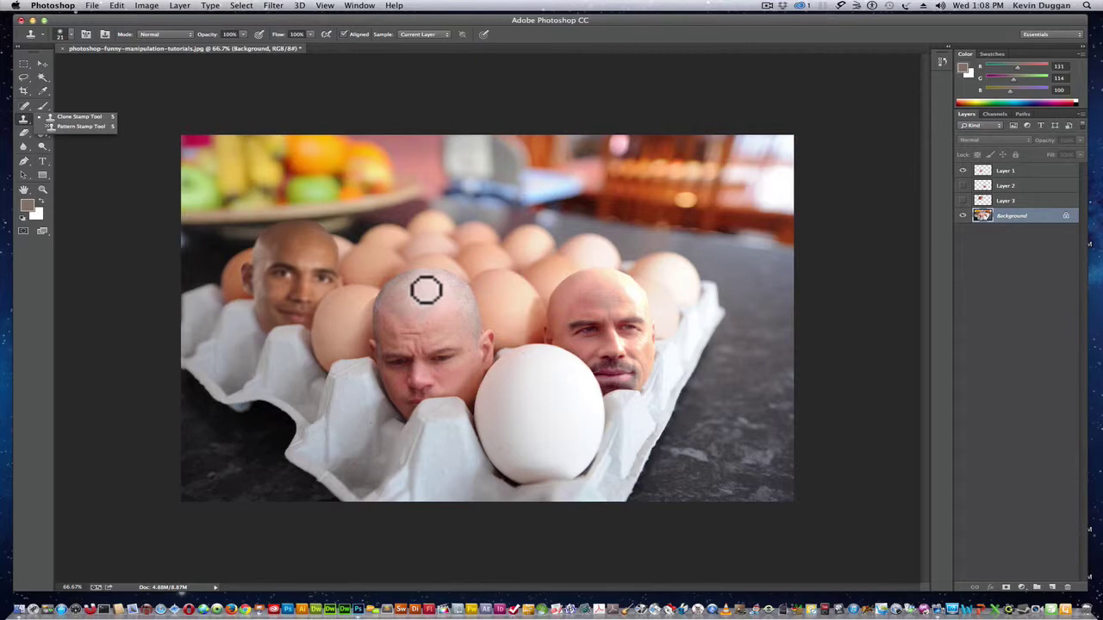
key(bracketright)
key(bracketright)
key(bracketright)
key(bracketright)
key(bracketright)
key(bracketright)
key(bracketright)
key(bracketright)
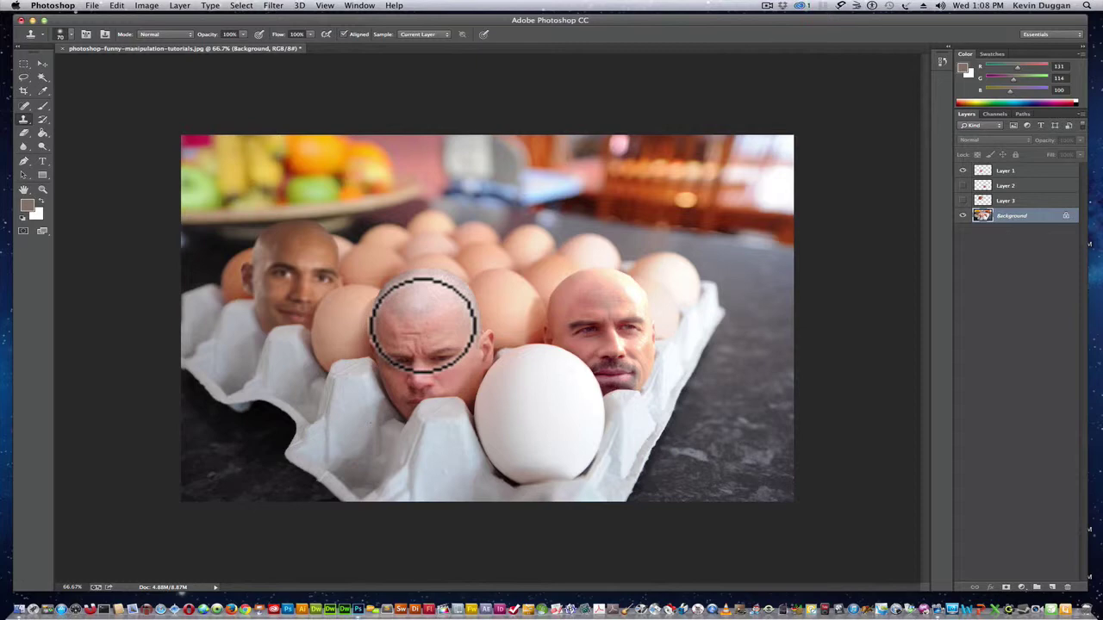
Step: Sample the middle man's face and clone it onto the white egg in front
alt+click(423, 325)
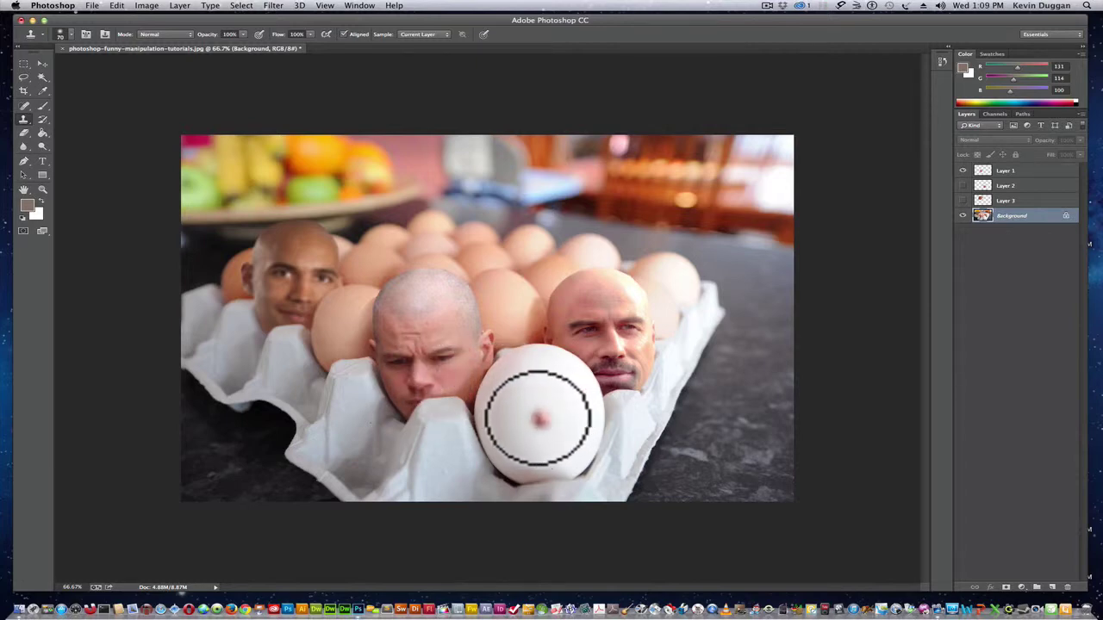
mouse_move(537, 428)
mouse_down()
mouse_move(541, 397)
mouse_move(529, 411)
mouse_move(538, 435)
mouse_move(560, 411)
mouse_move(556, 396)
mouse_move(532, 399)
mouse_move(529, 429)
mouse_move(555, 430)
mouse_up()
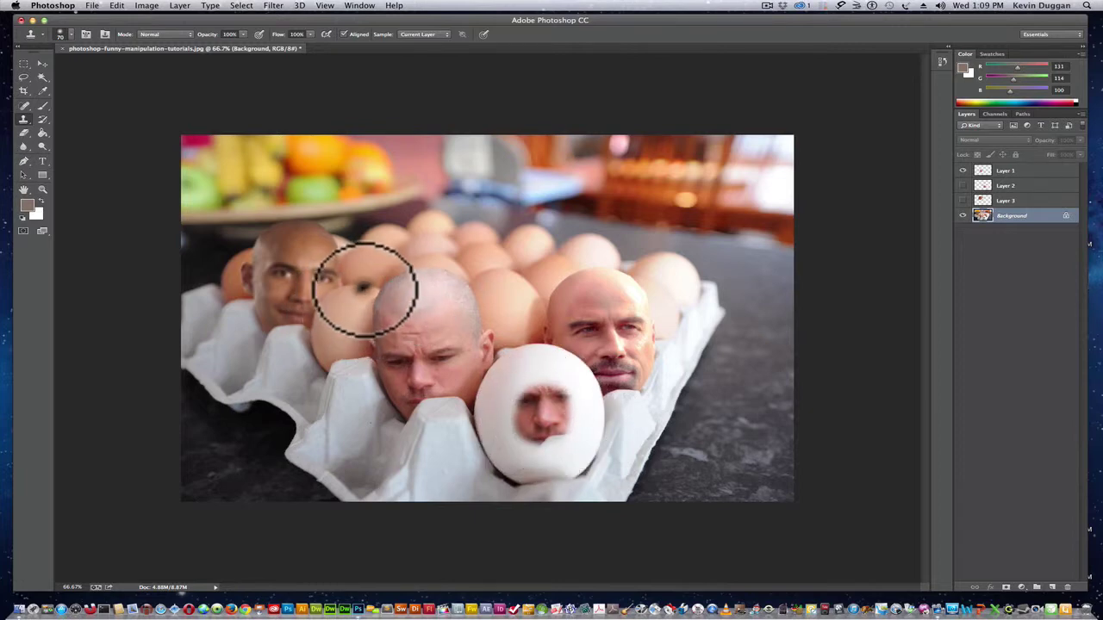
mouse_move(422, 296)
mouse_down()
mouse_move(388, 296)
mouse_move(399, 332)
mouse_up()
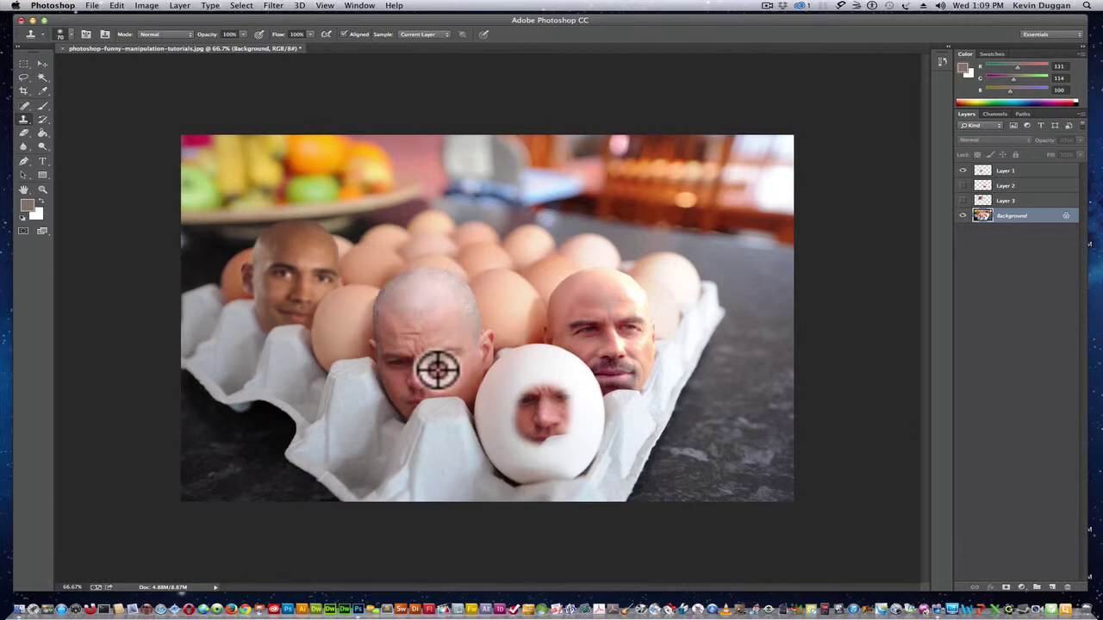
Step: Sample the right-hand man's face and clone it onto the middle man's forehead on the Background layer
alt+click(614, 354)
drag(421, 305, 424, 302)
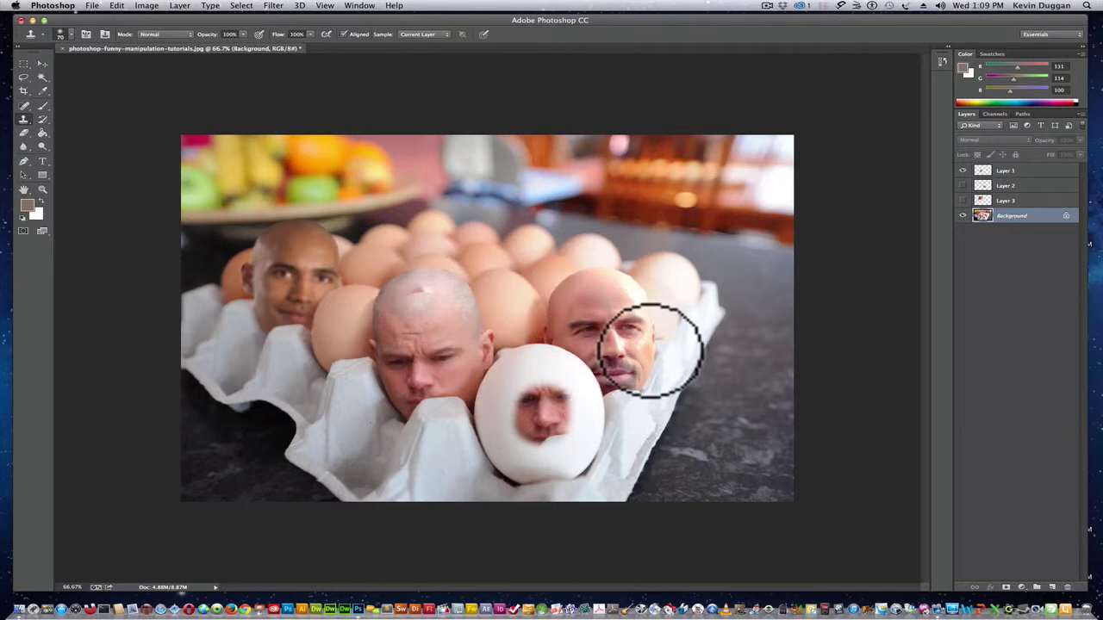
alt+click(612, 352)
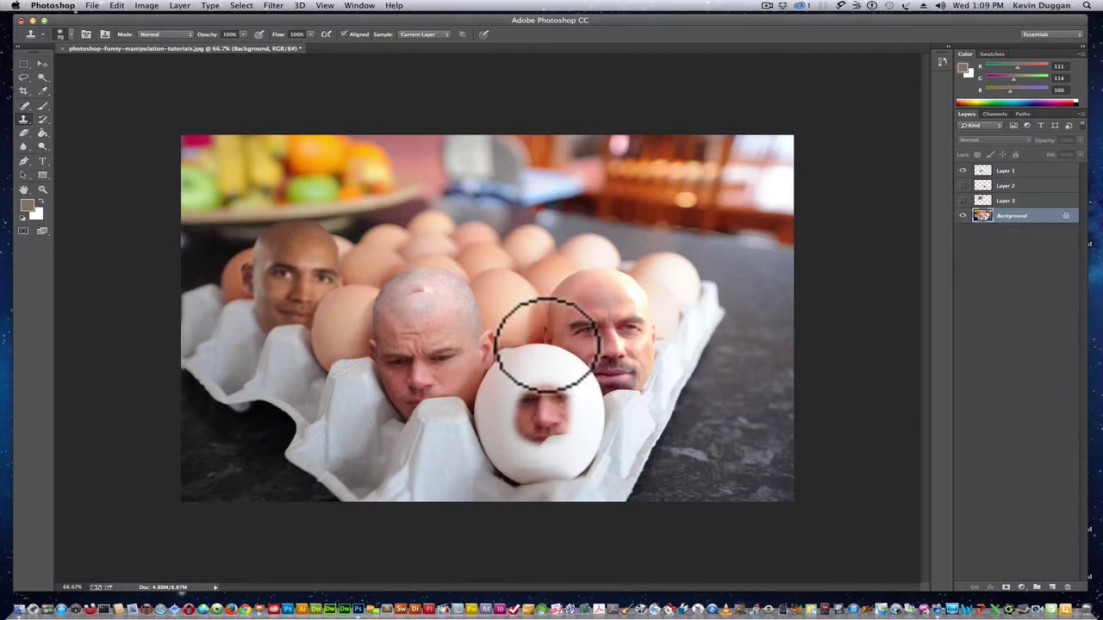
drag(425, 335, 423, 320)
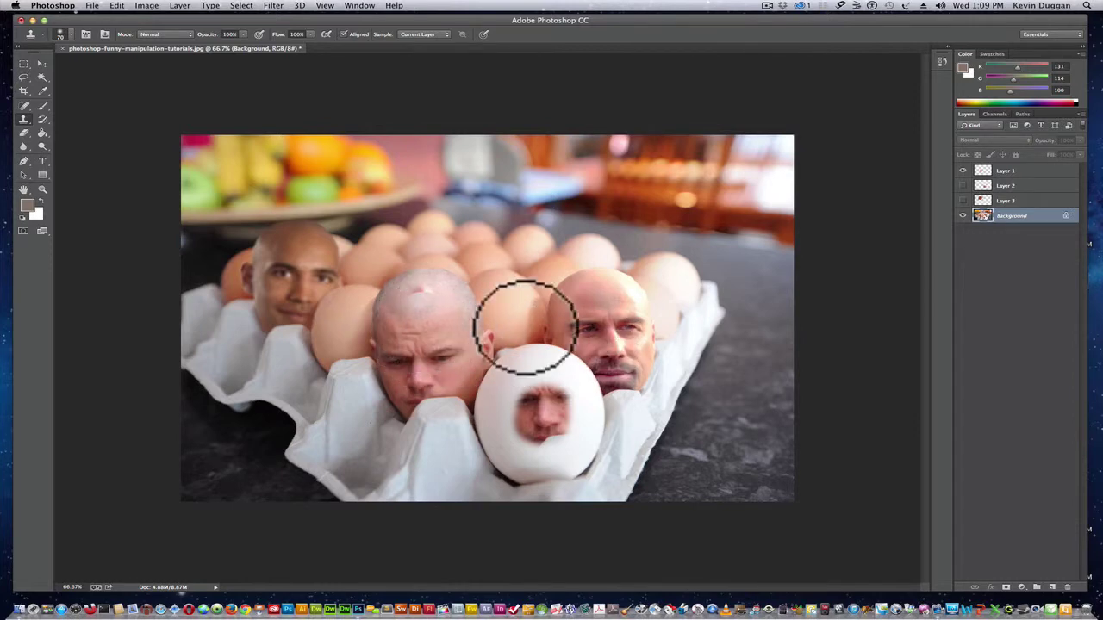
alt+click(617, 352)
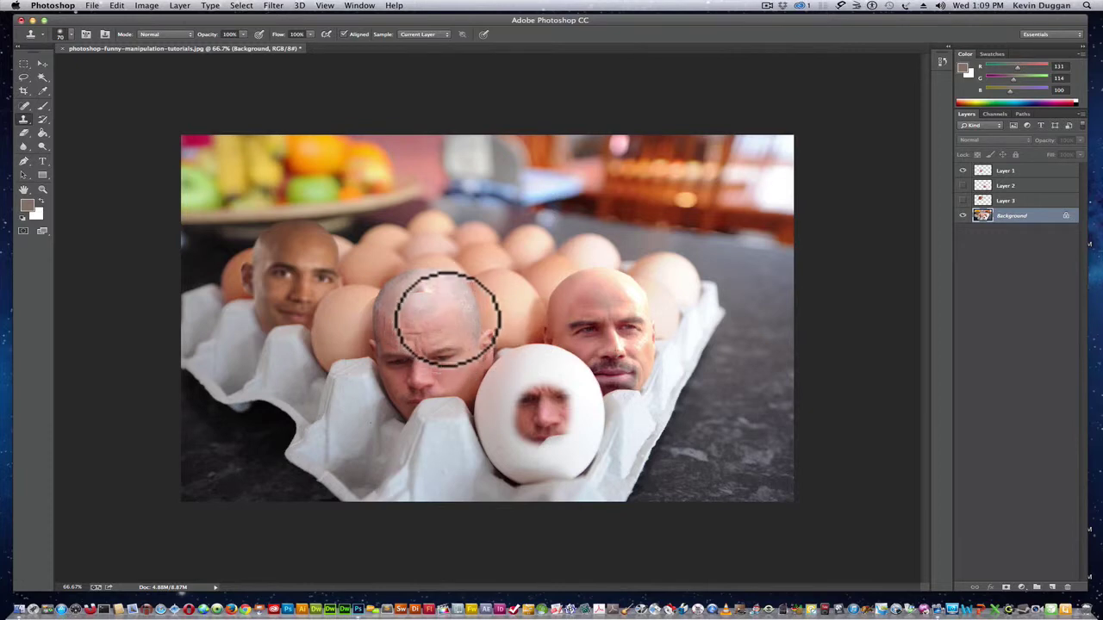
mouse_move(446, 318)
mouse_down()
mouse_move(443, 293)
mouse_move(423, 289)
mouse_move(439, 279)
mouse_move(429, 266)
mouse_move(466, 329)
mouse_move(457, 334)
mouse_move(423, 319)
mouse_up()
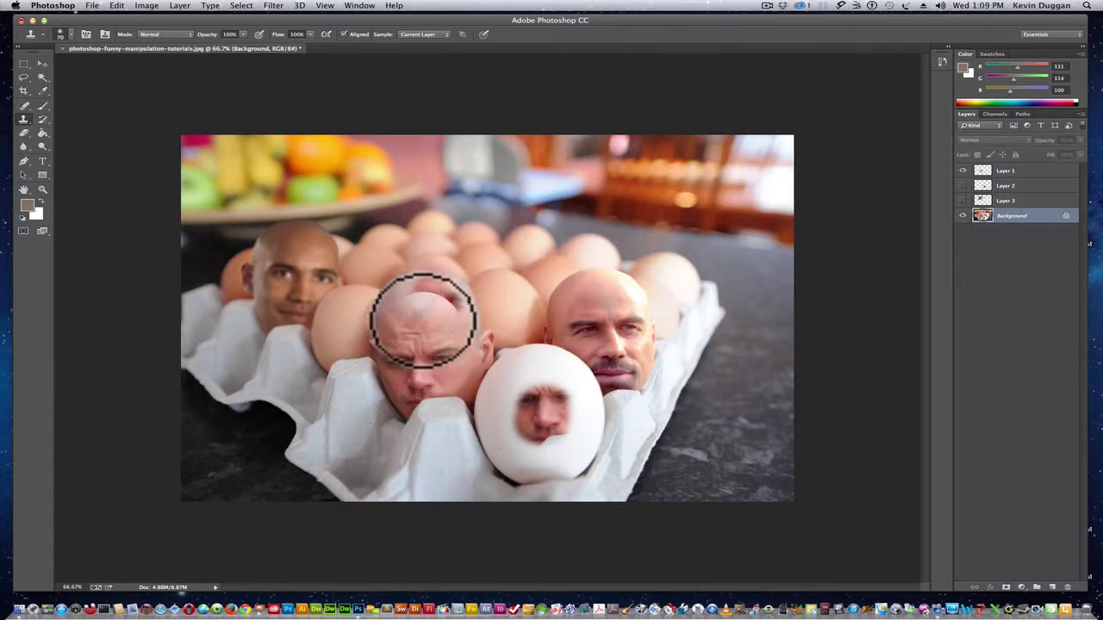
Step: Toggle Layer 1's visibility to compare it with the cloned area on the Background beneath it
click(963, 184)
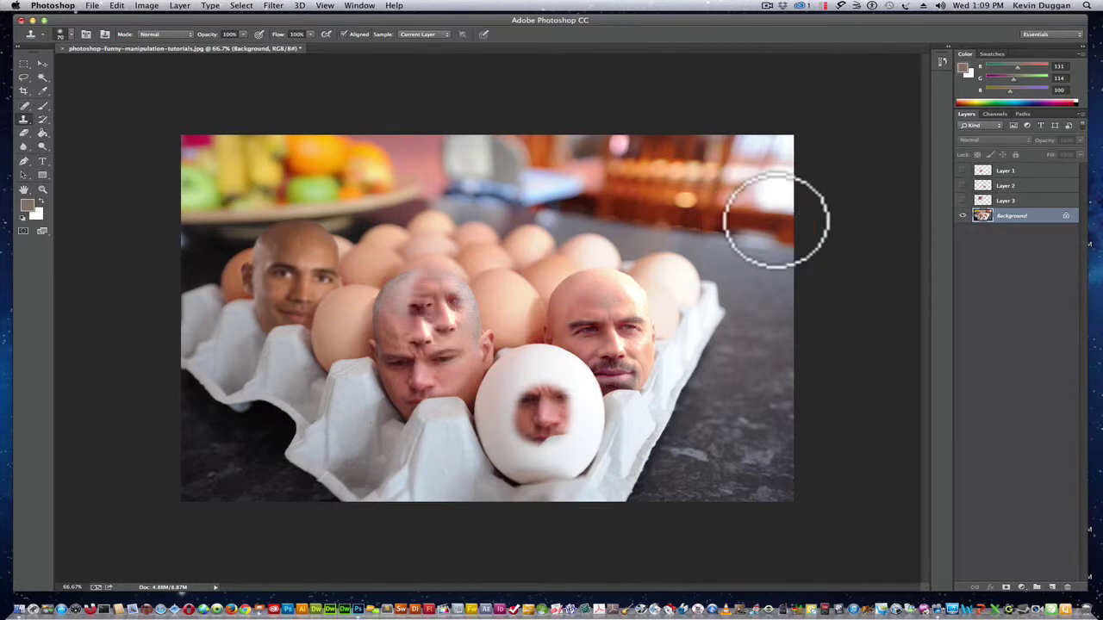
click(962, 172)
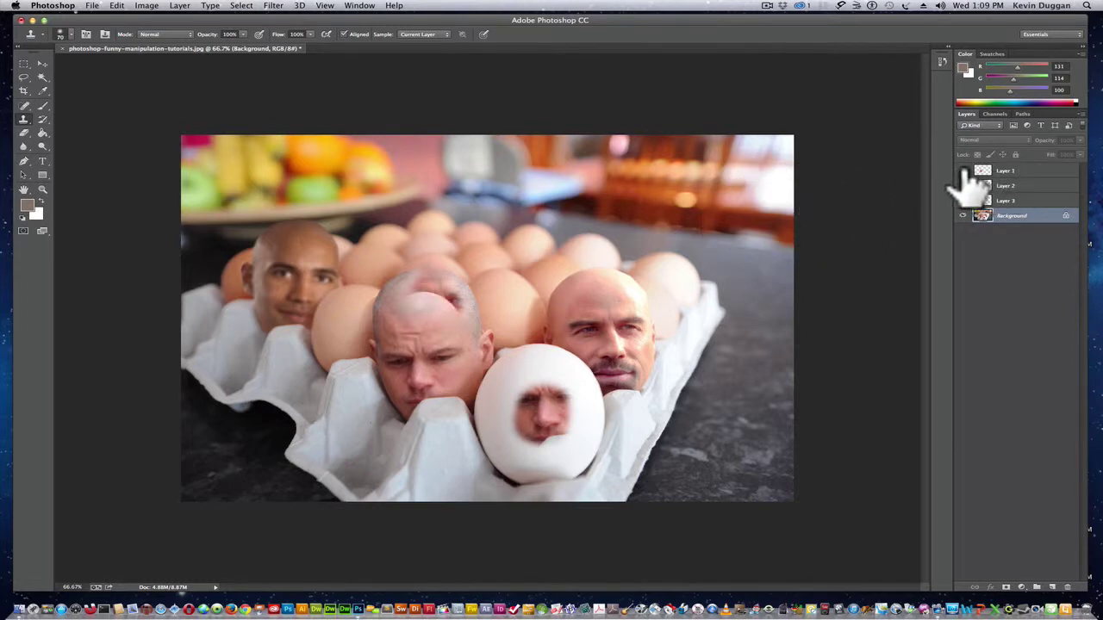
click(962, 171)
click(963, 171)
click(962, 172)
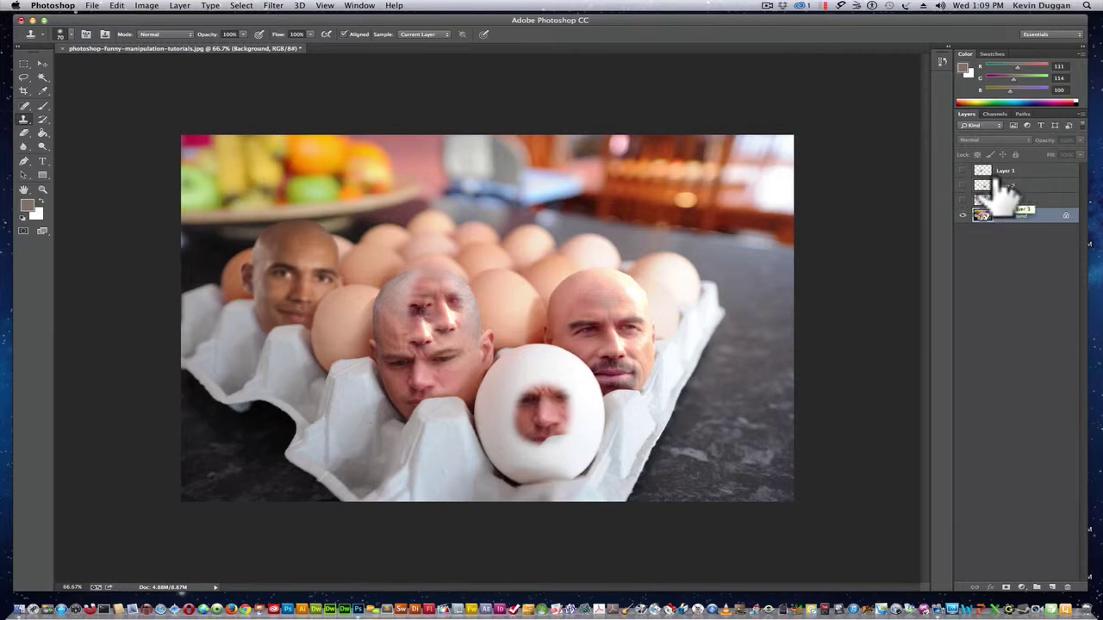
Step: Show and hide Layers 1, 2 and 3 in turn to examine their contents, leaving only Layer 1 and the Background shown
click(962, 185)
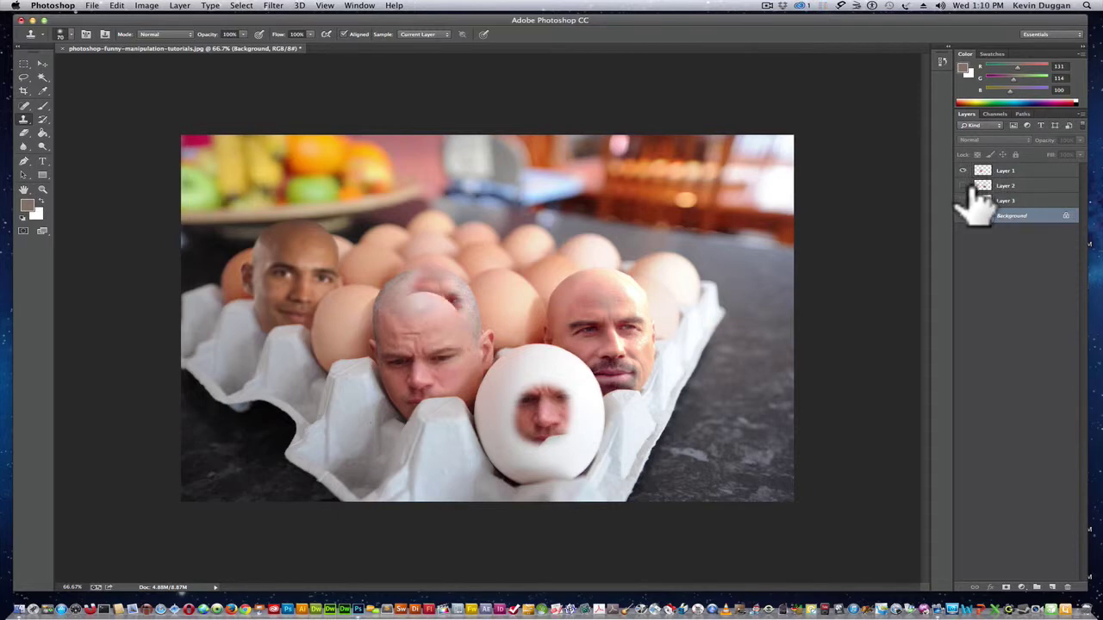
click(962, 200)
click(964, 205)
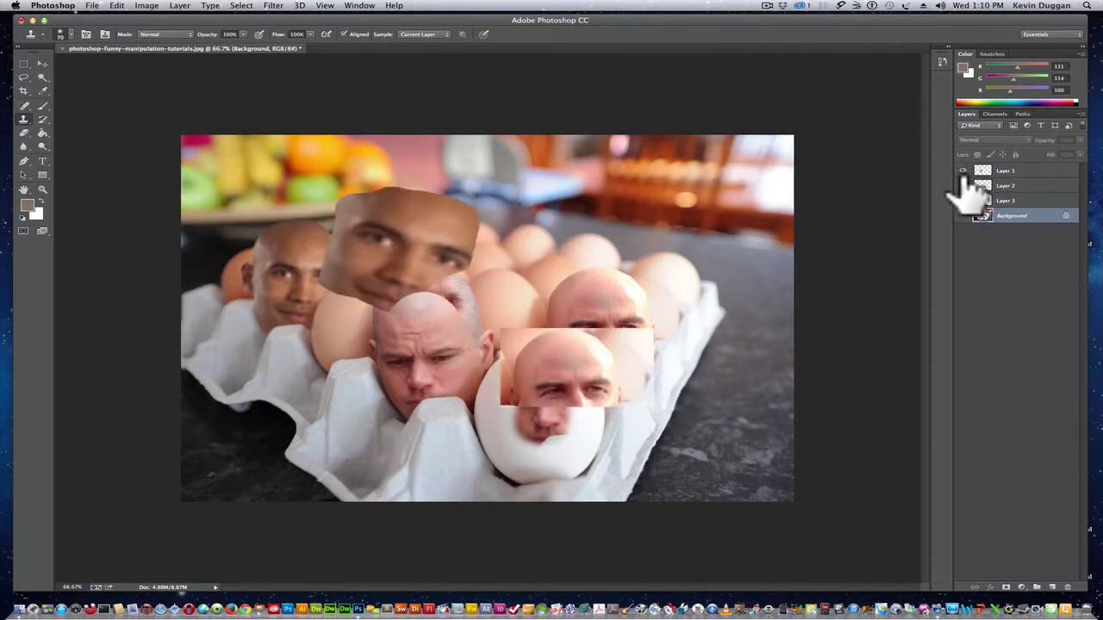
click(963, 171)
click(963, 186)
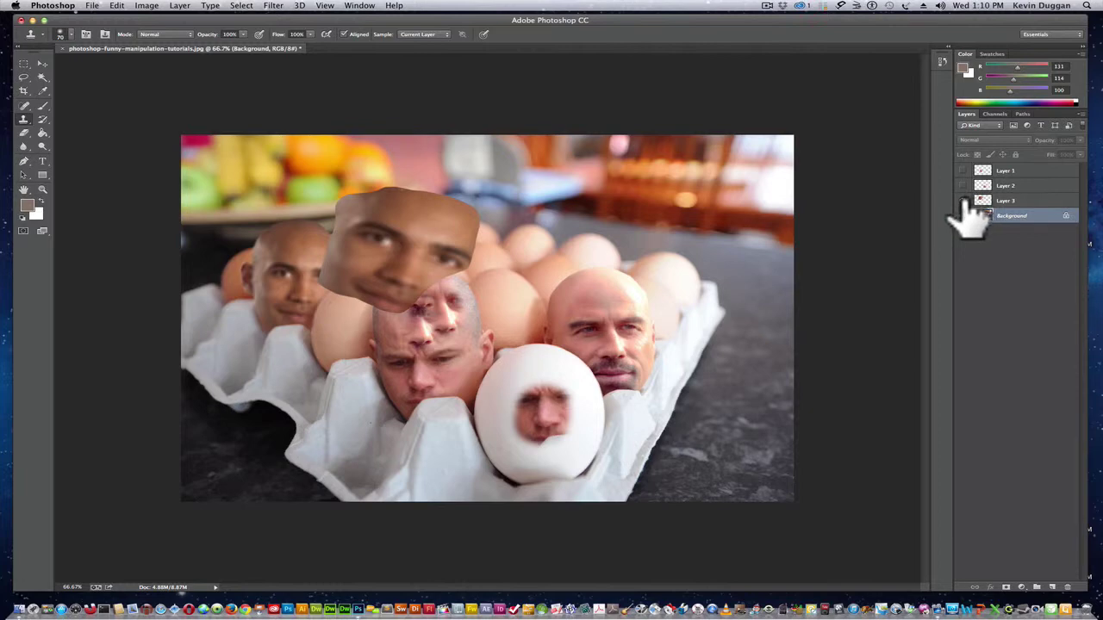
click(962, 200)
click(963, 185)
click(962, 199)
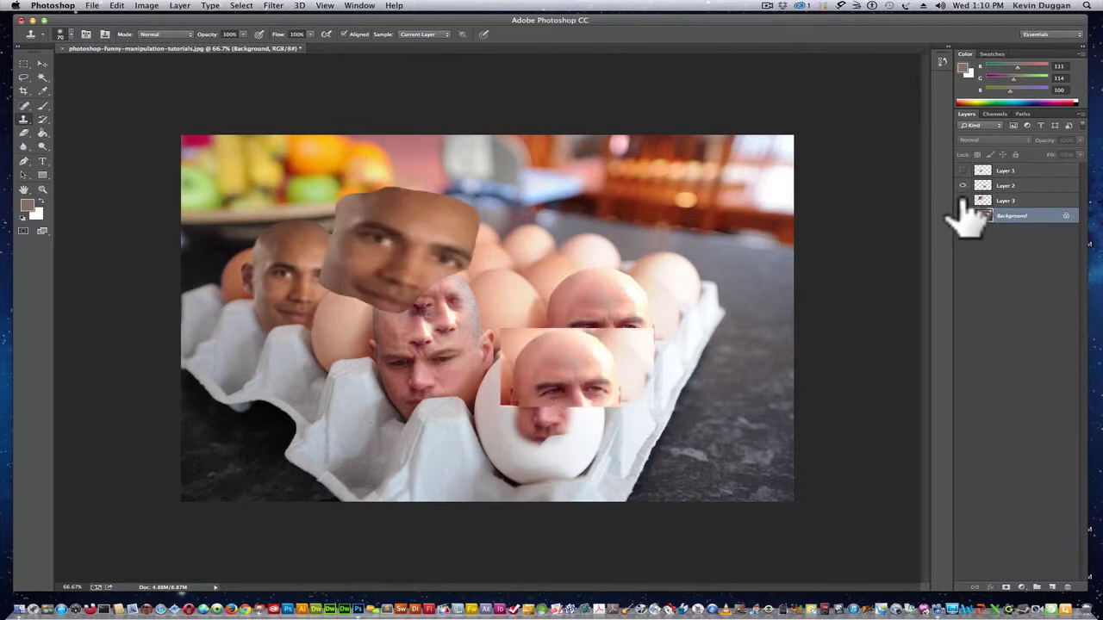
click(962, 185)
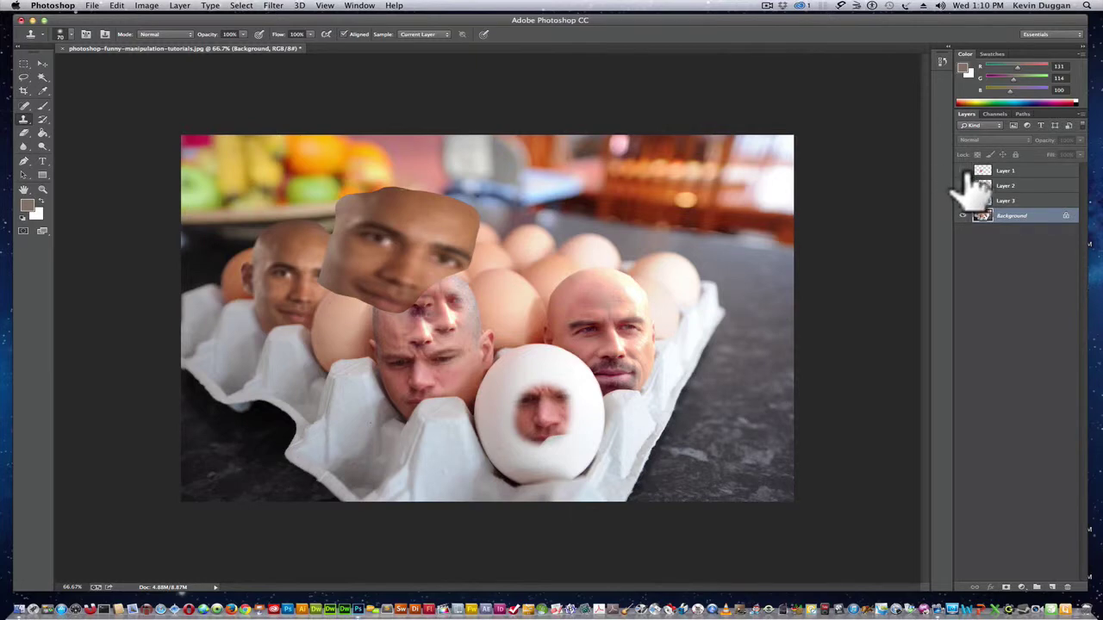
click(962, 200)
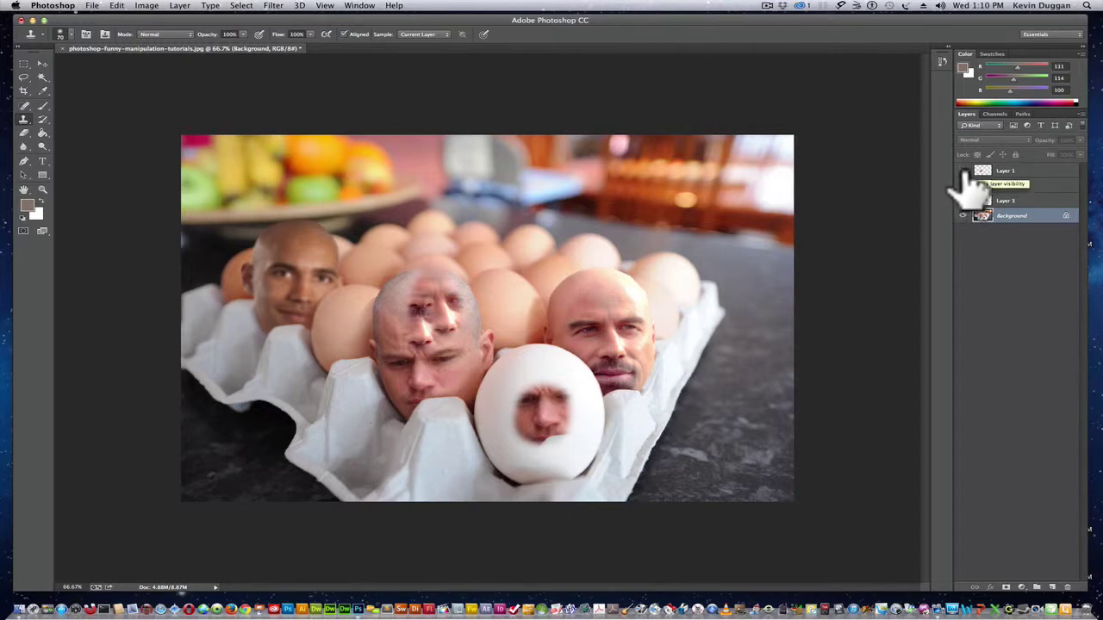
click(963, 185)
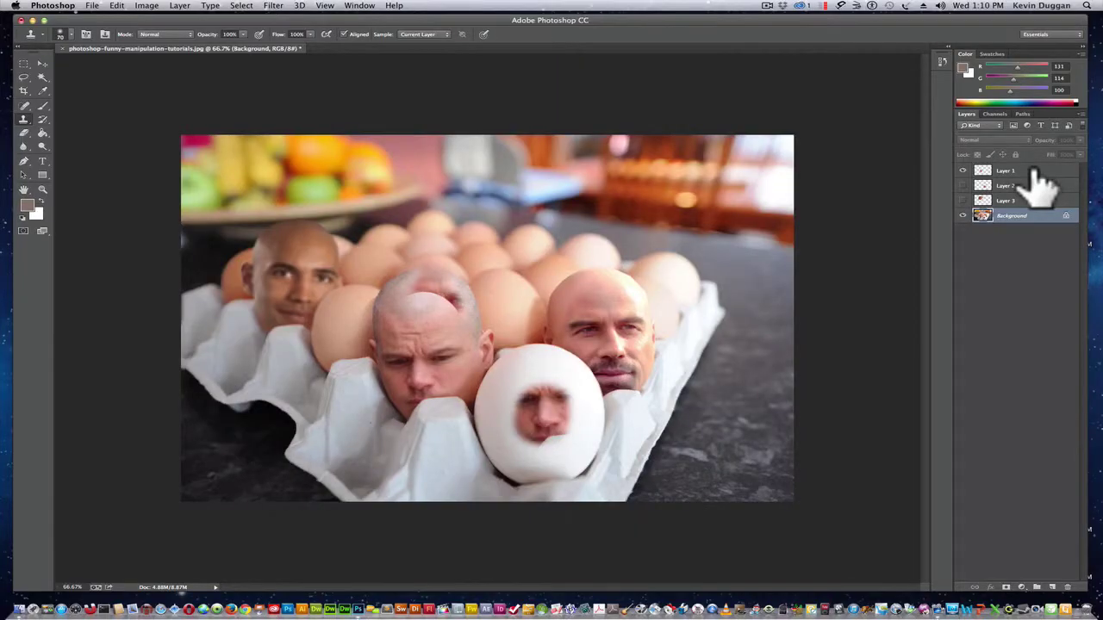
Step: Try a Drop Shadow on Layer 1 with Normal blend mode and 100% opacity
click(758, 323)
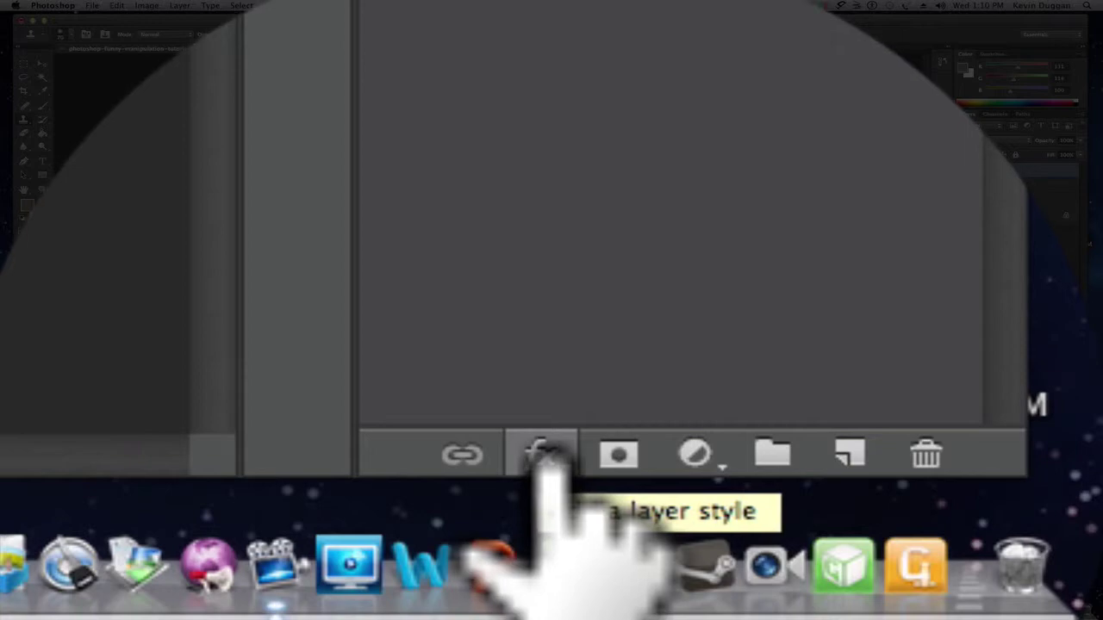
click(541, 454)
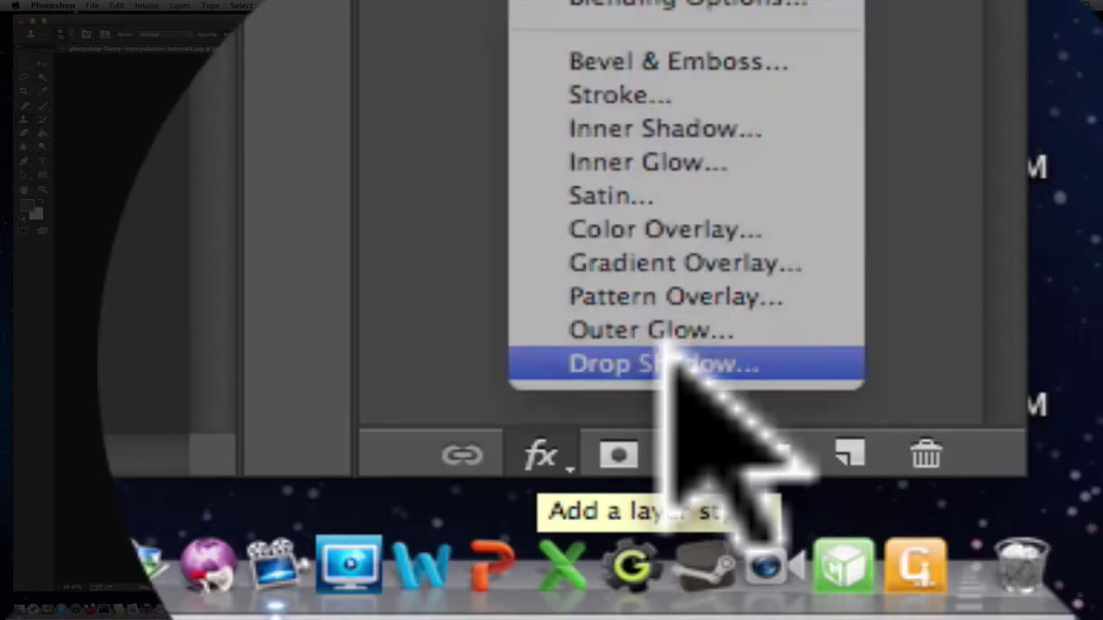
click(675, 362)
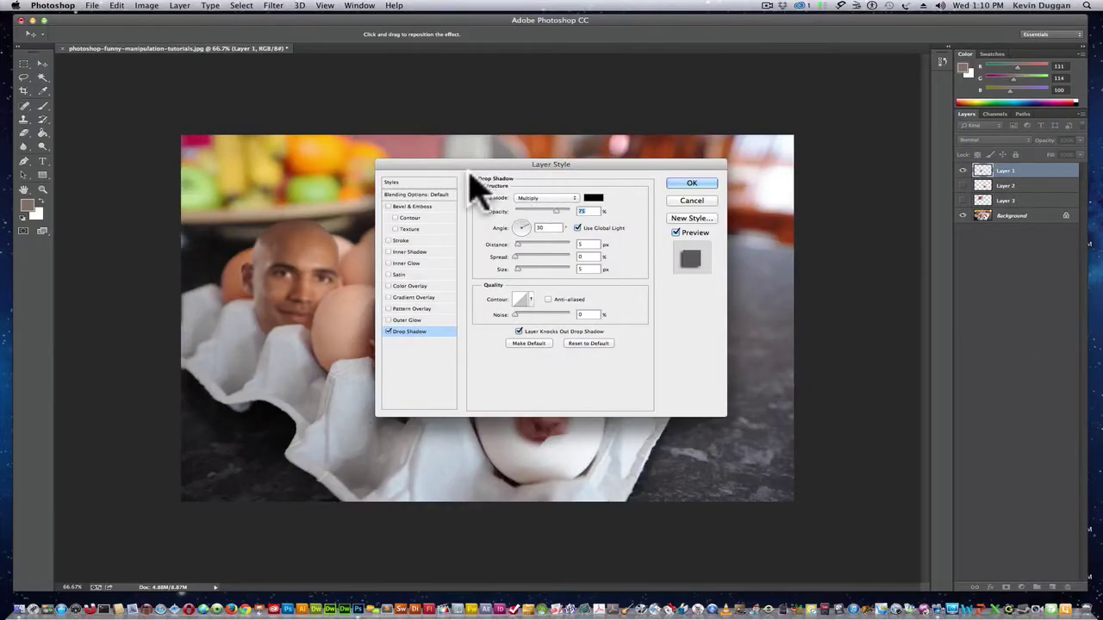
drag(471, 176, 729, 206)
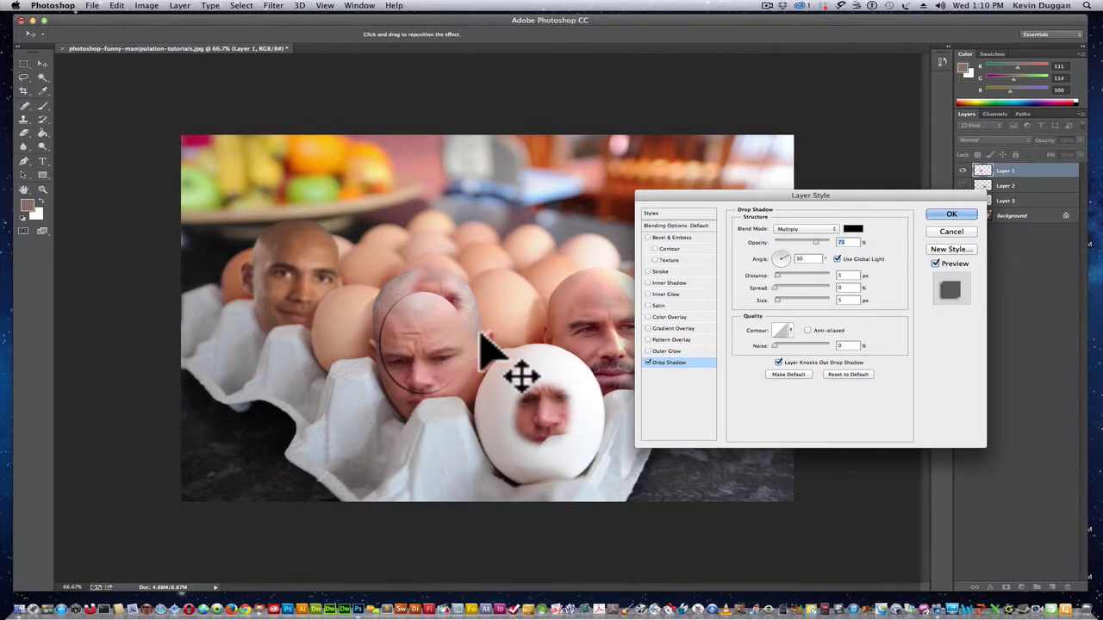
click(805, 229)
click(802, 204)
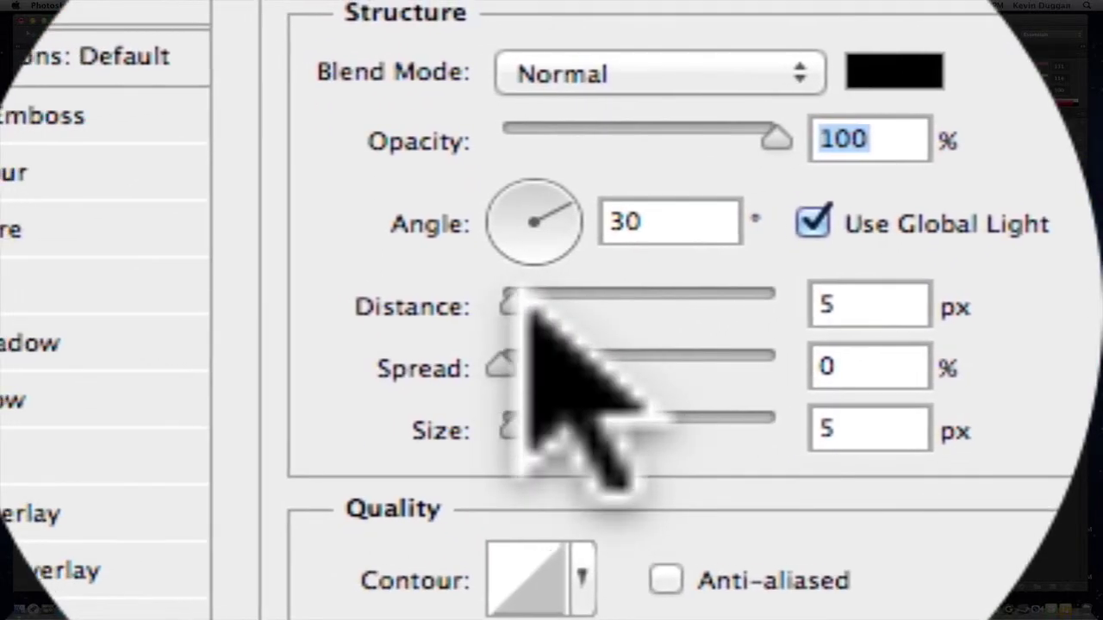
Step: Adjust the drop shadow to 34 px distance, 18% spread and 0 px size, and switch the effect off
drag(517, 304, 539, 302)
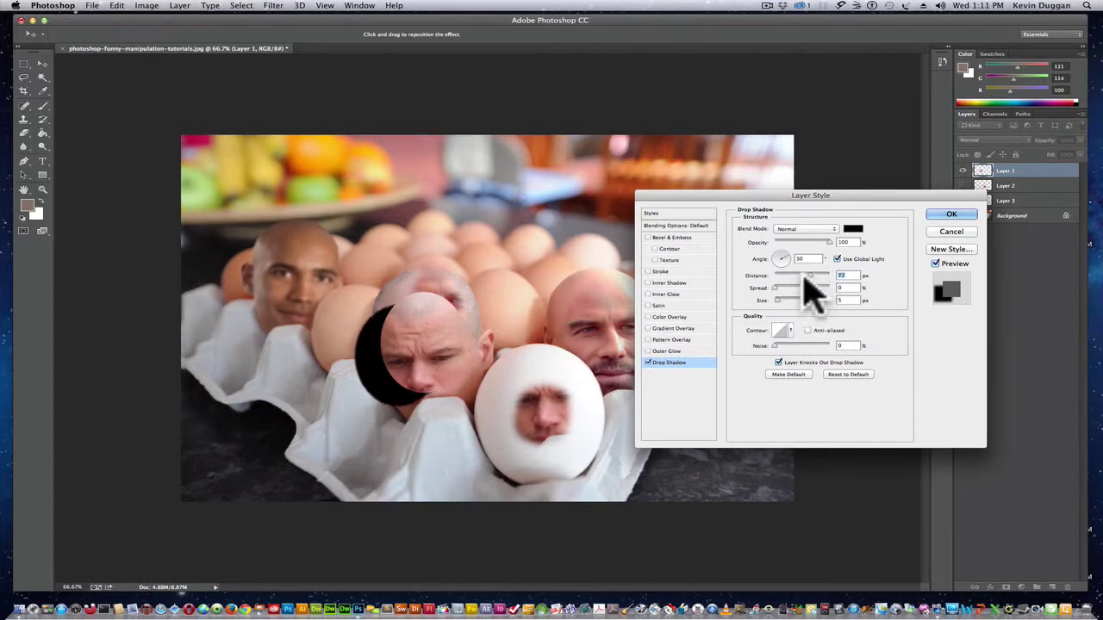
mouse_move(805, 277)
mouse_down()
mouse_move(811, 287)
mouse_move(782, 299)
mouse_move(801, 297)
mouse_move(773, 300)
mouse_move(793, 263)
mouse_up()
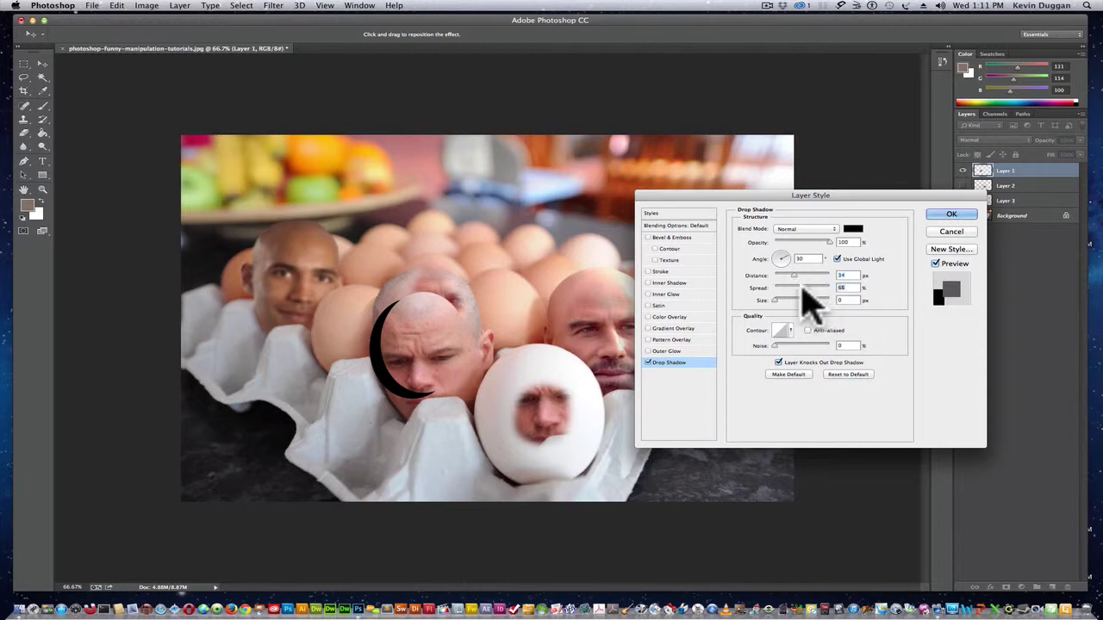
click(649, 363)
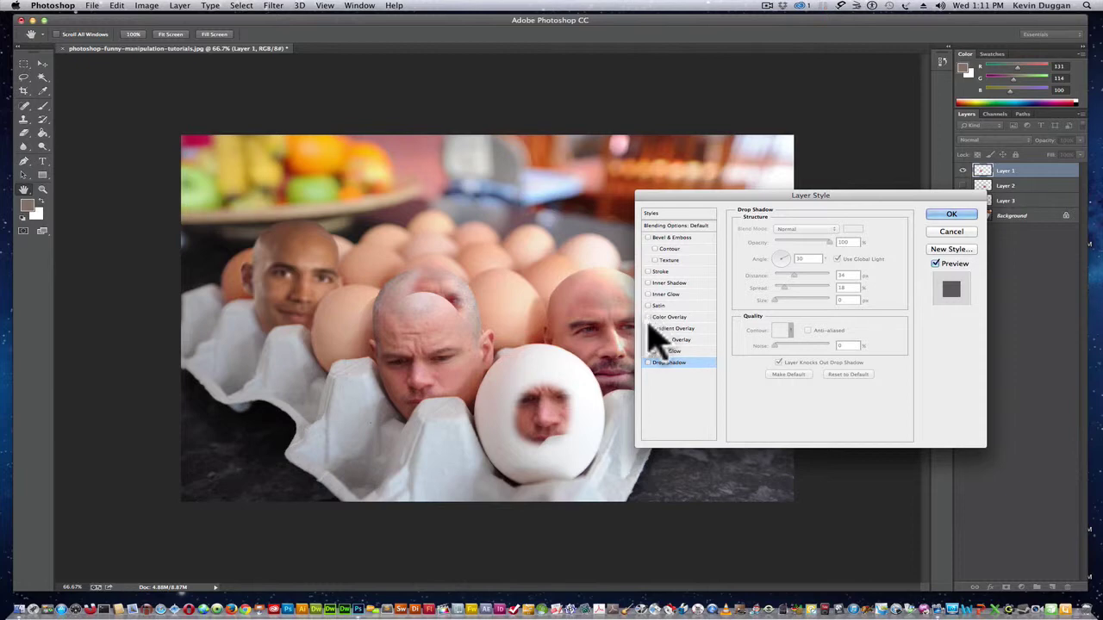
Step: Try an Outer Glow on Layer 1 with Normal blend mode, 100% opacity and dark olive colour 242406, and cancel the layer style changes
click(674, 352)
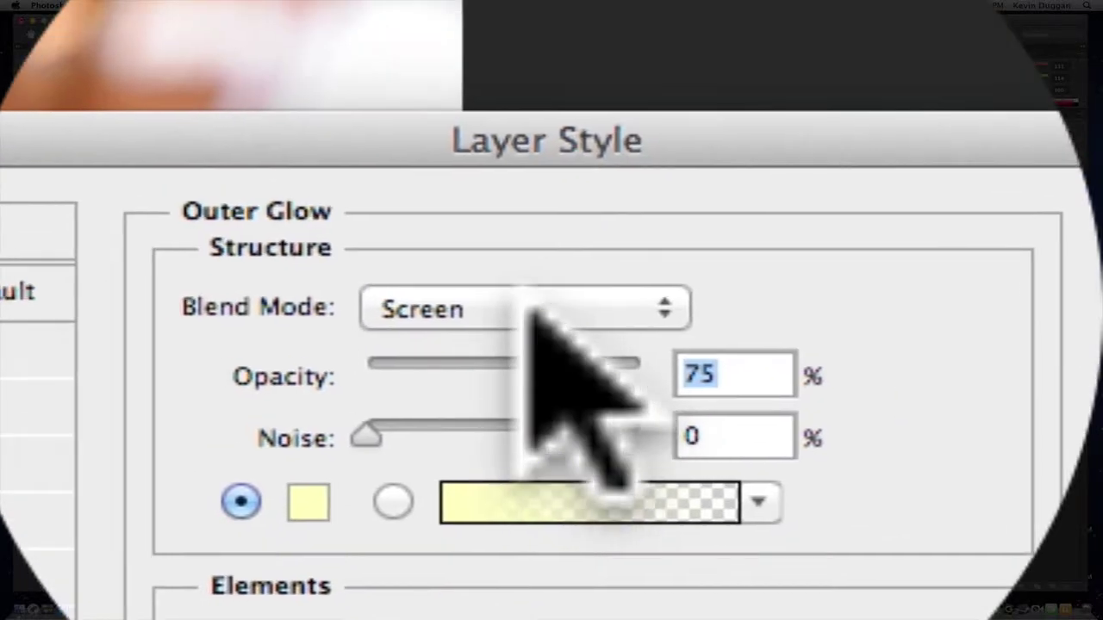
click(491, 257)
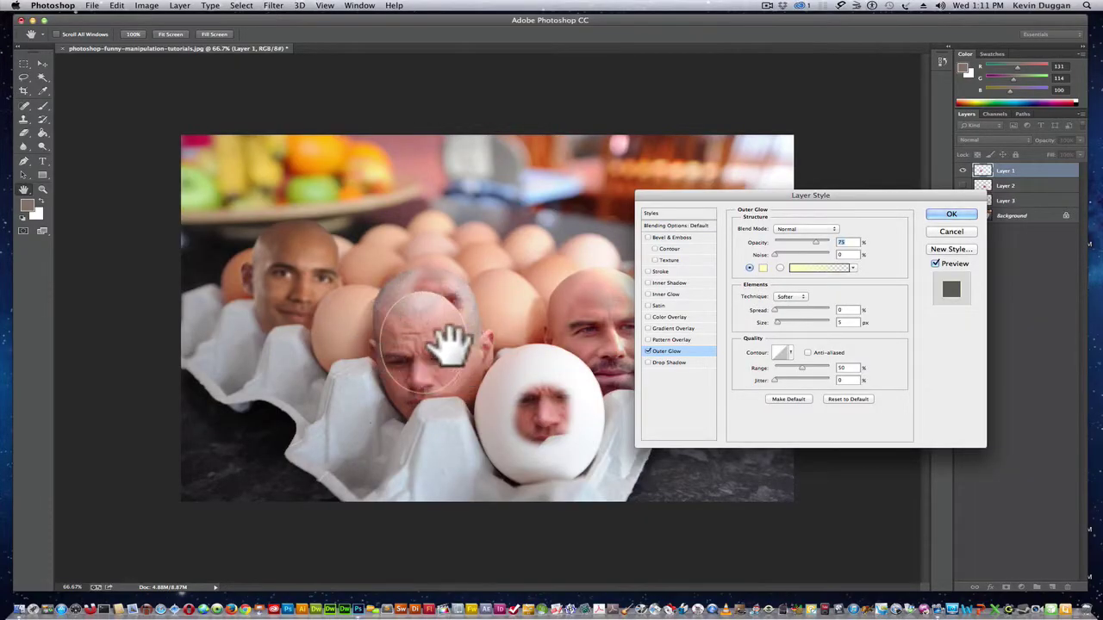
drag(809, 242, 842, 251)
click(762, 268)
click(522, 322)
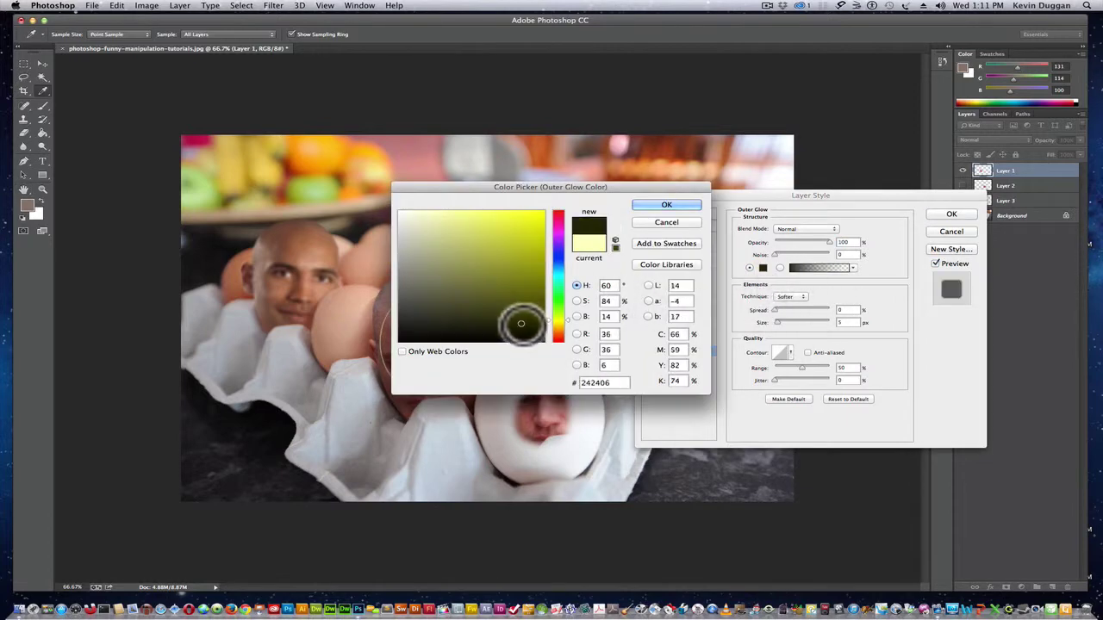
click(685, 208)
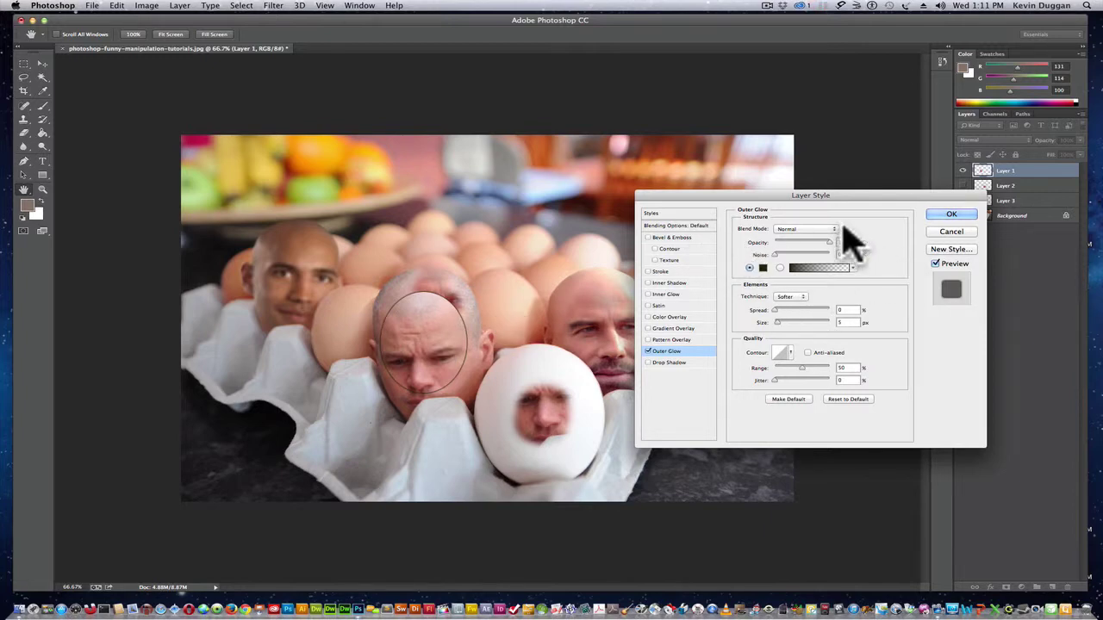
click(953, 226)
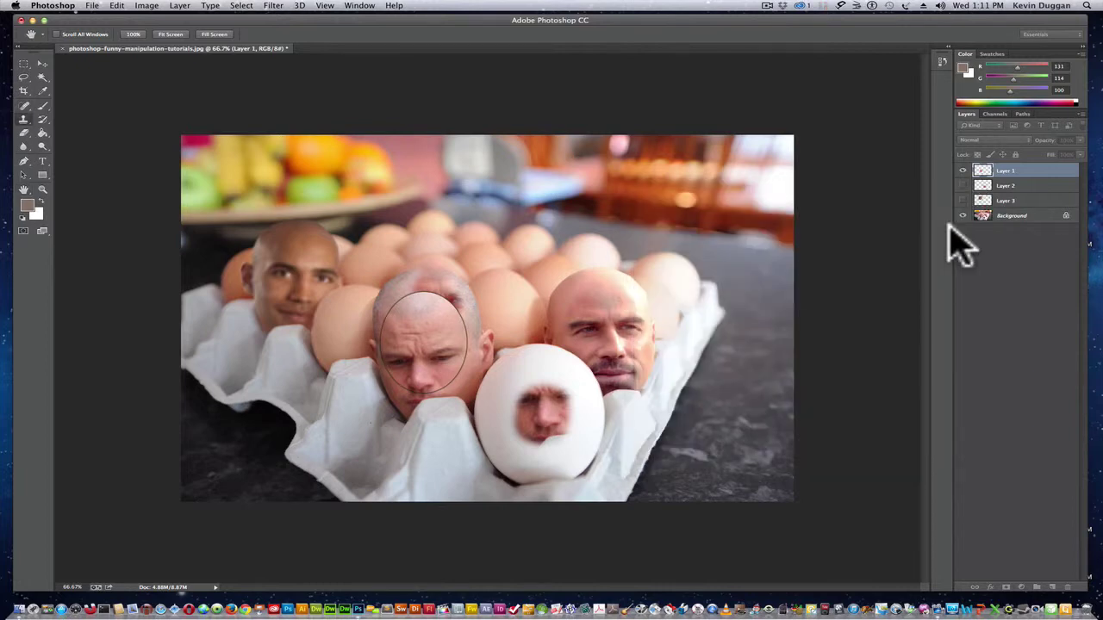
Step: Add the text "IMPACT" in the Impact font above the eggs, just beyond the left-hand man's head
click(43, 162)
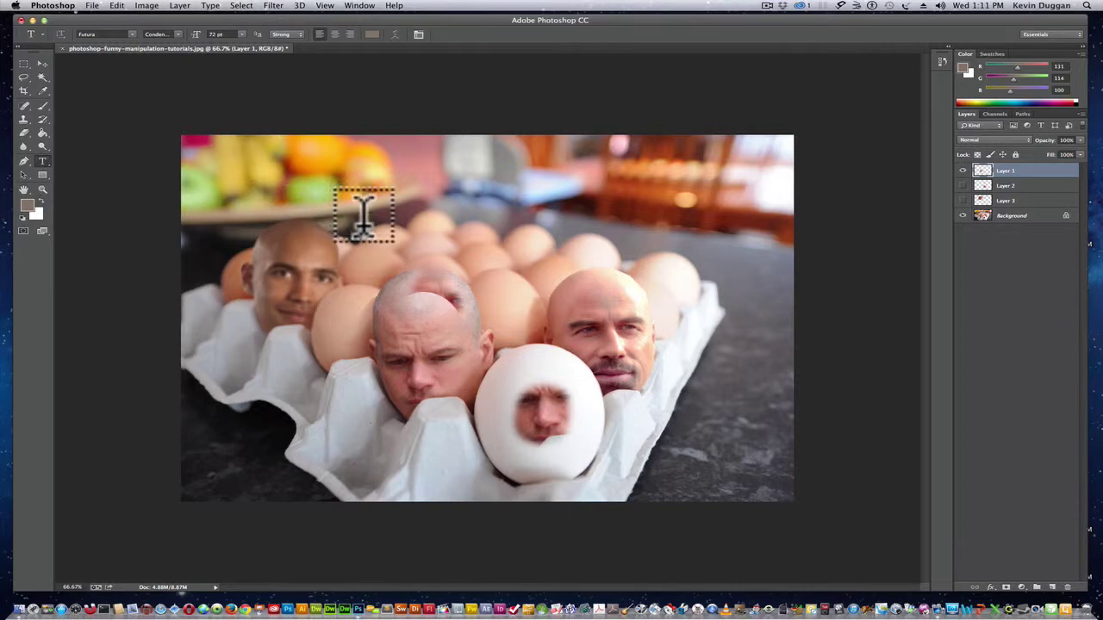
click(363, 222)
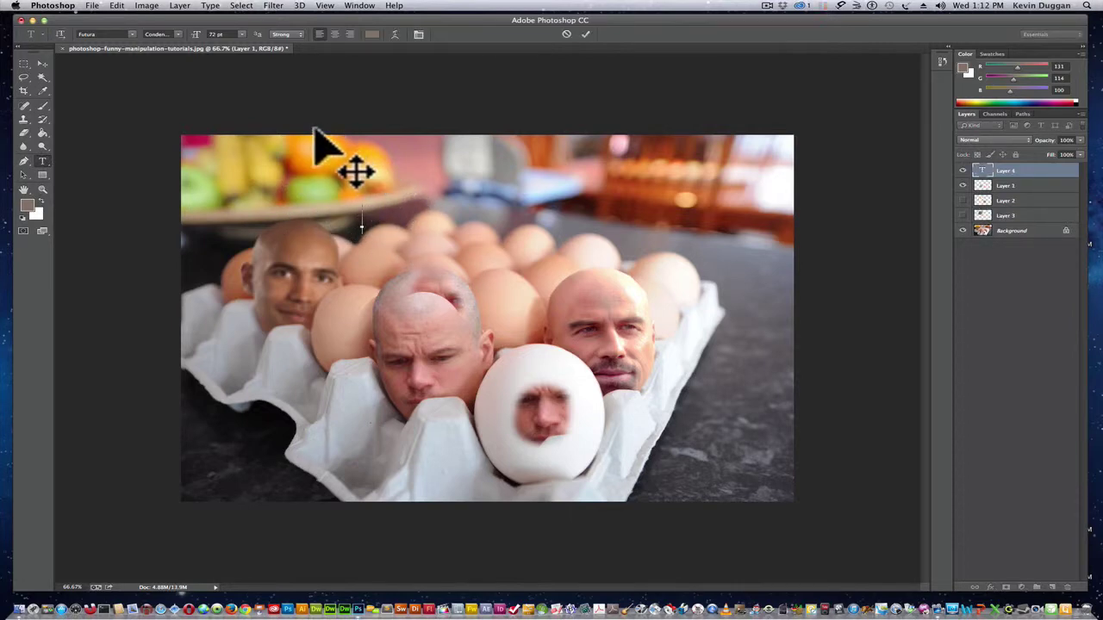
click(134, 35)
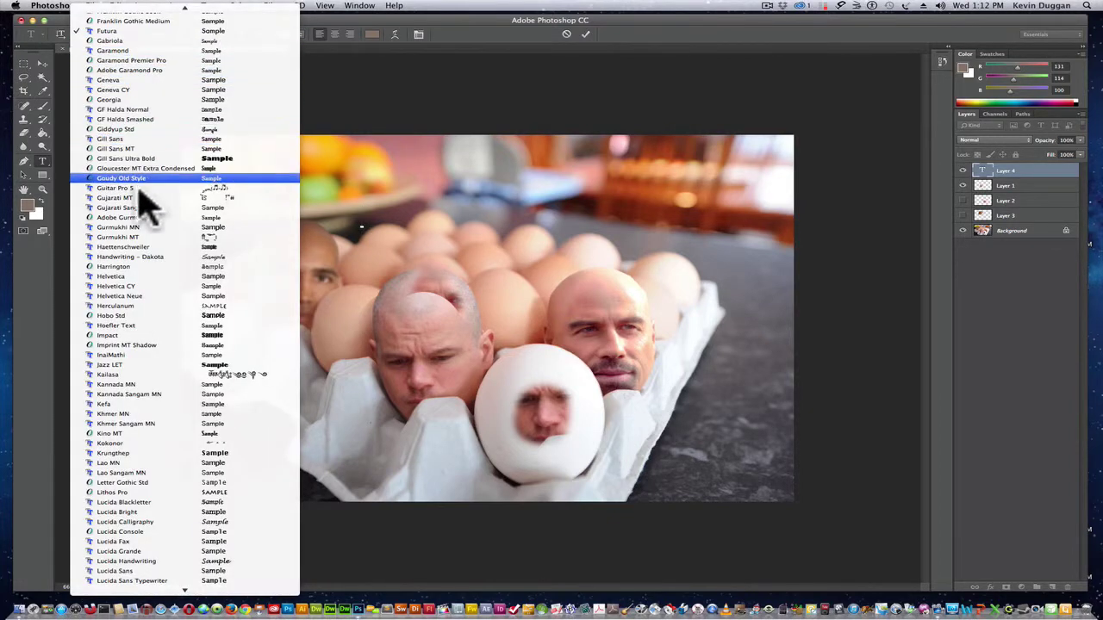
click(163, 335)
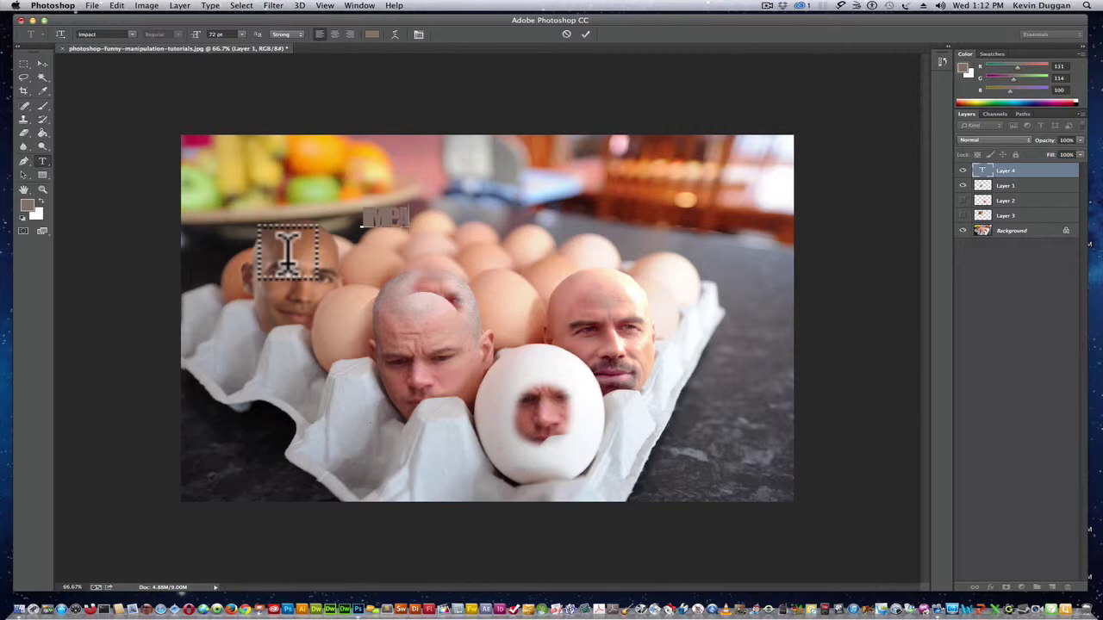
text(T)
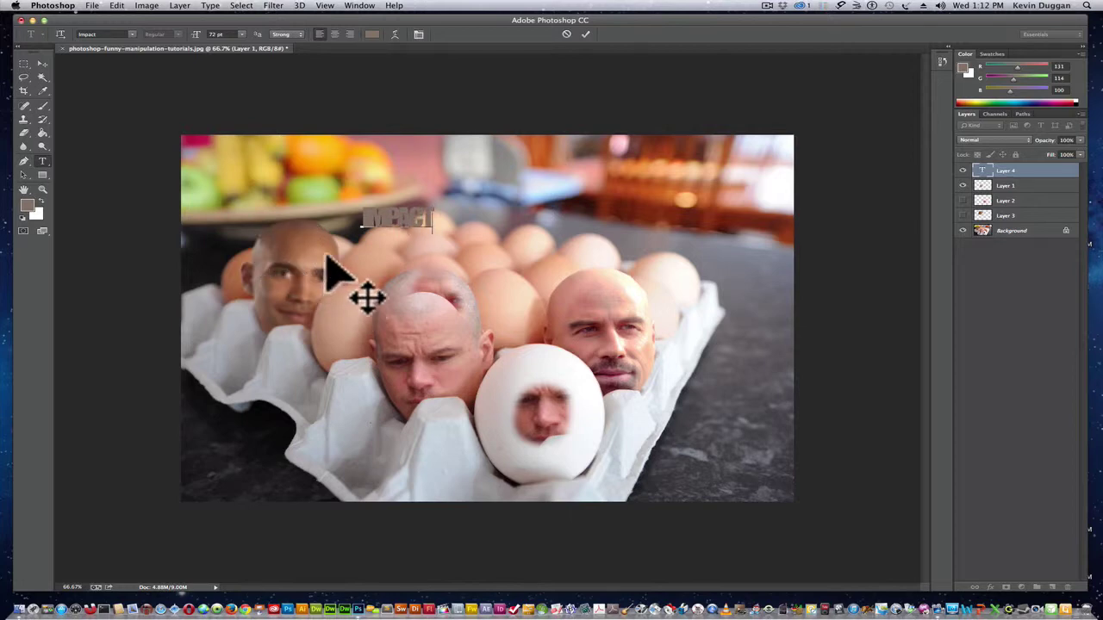
Step: Set the font size of the whole IMPACT text to 272 pt
drag(431, 215, 353, 206)
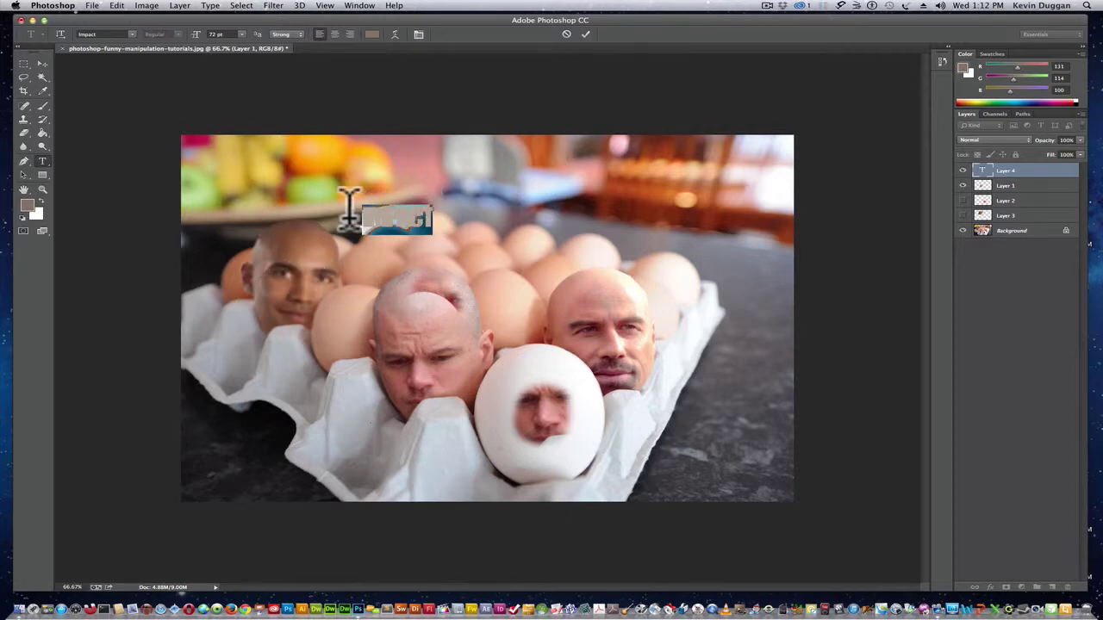
click(211, 35)
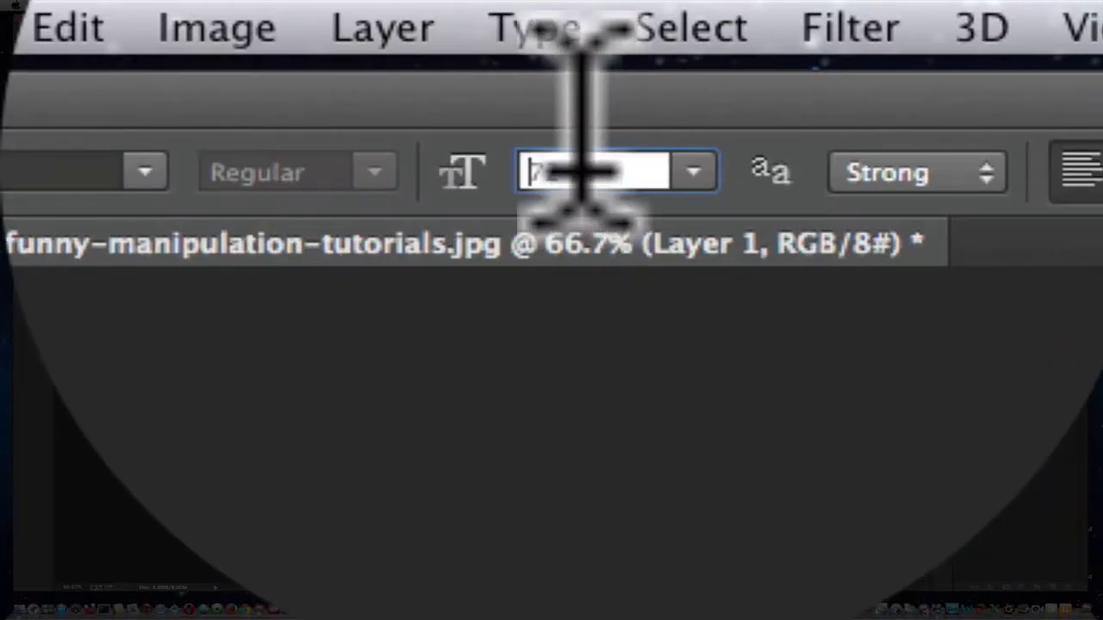
text(2)
key(Return)
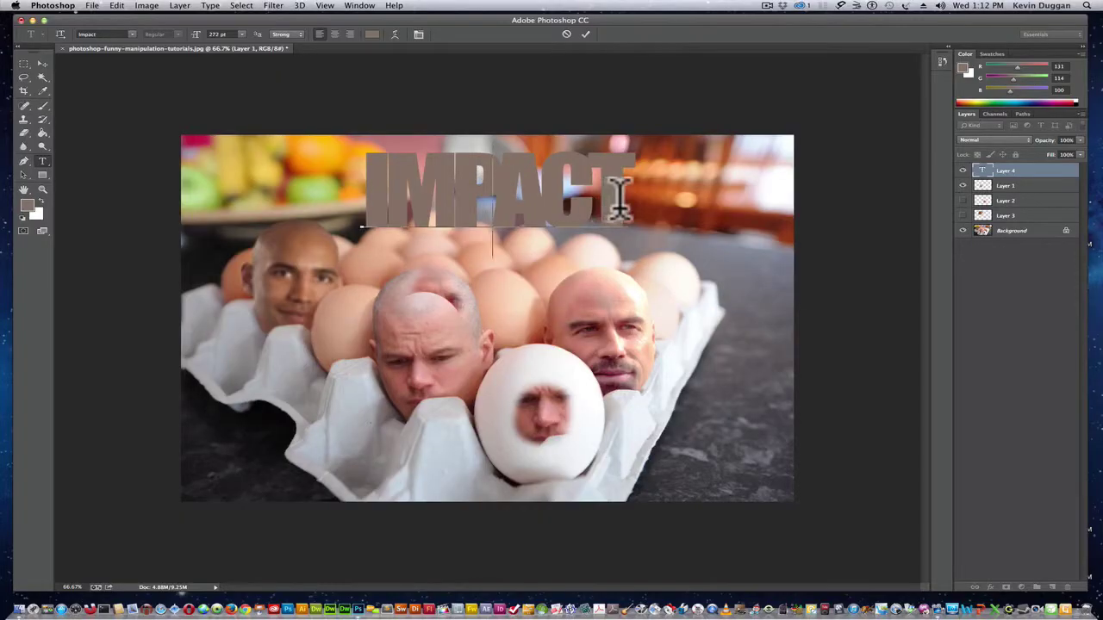
Step: Show the Character panel while editing the IMPACT text and look at its tracking options
drag(622, 198, 368, 191)
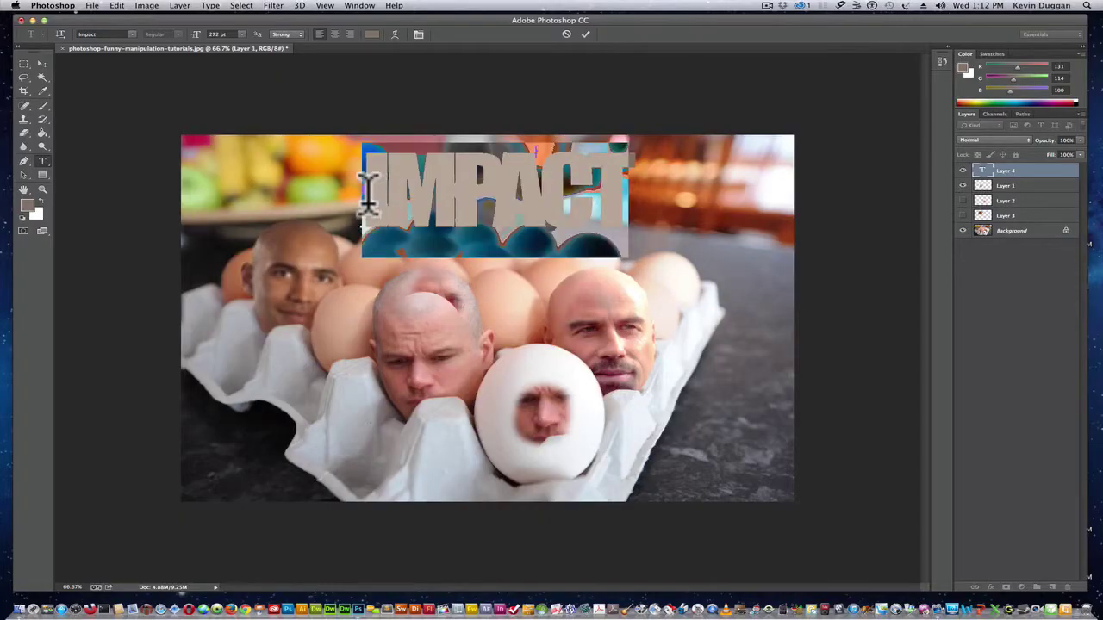
click(534, 195)
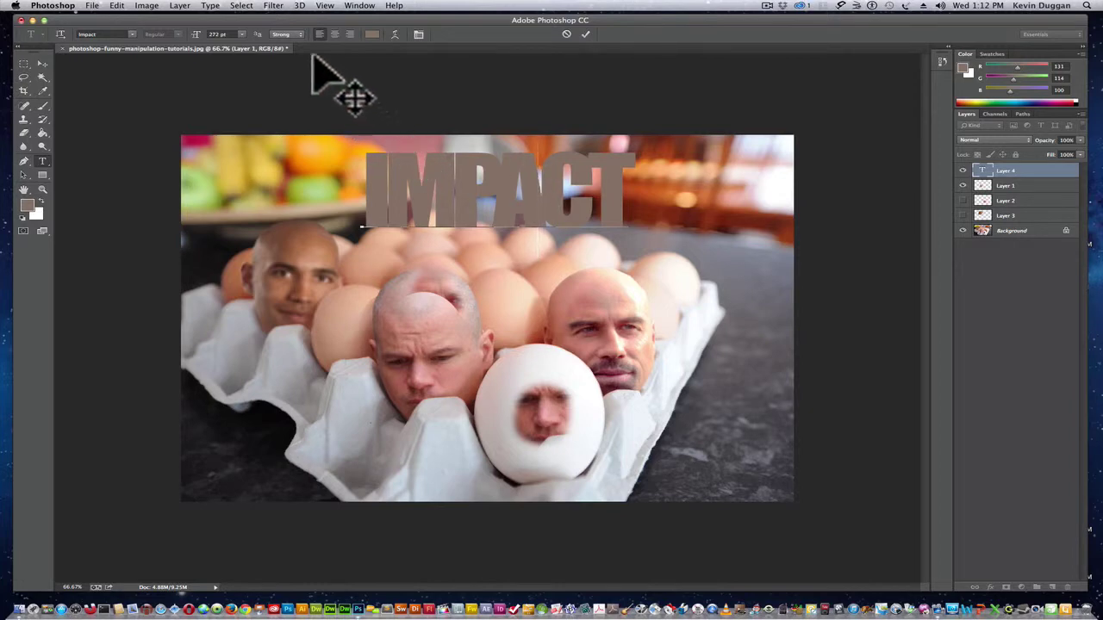
click(359, 7)
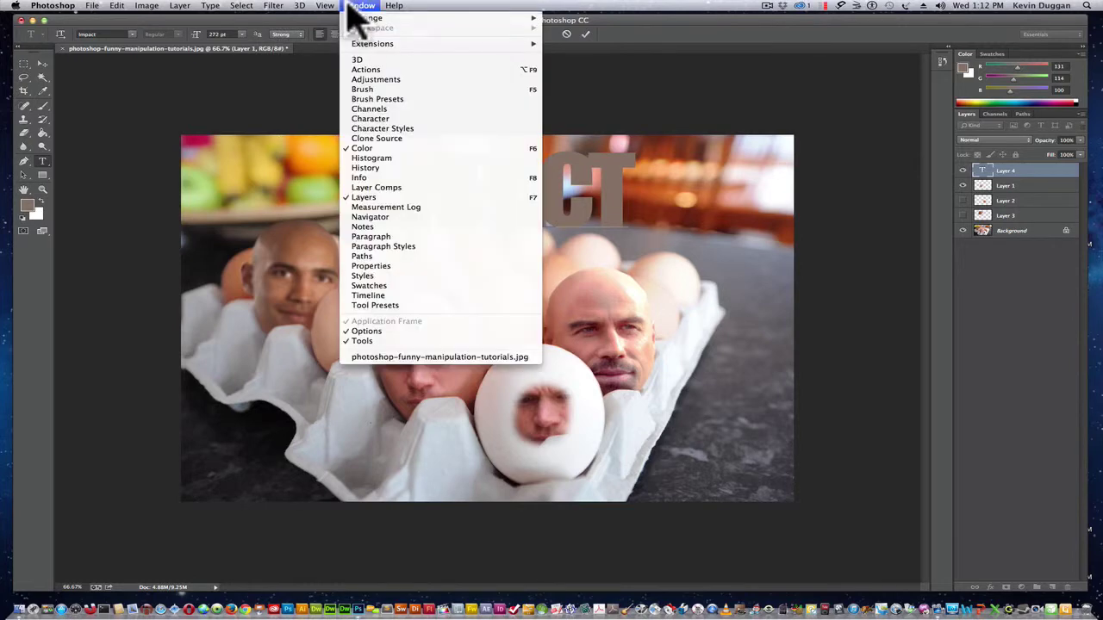
click(402, 119)
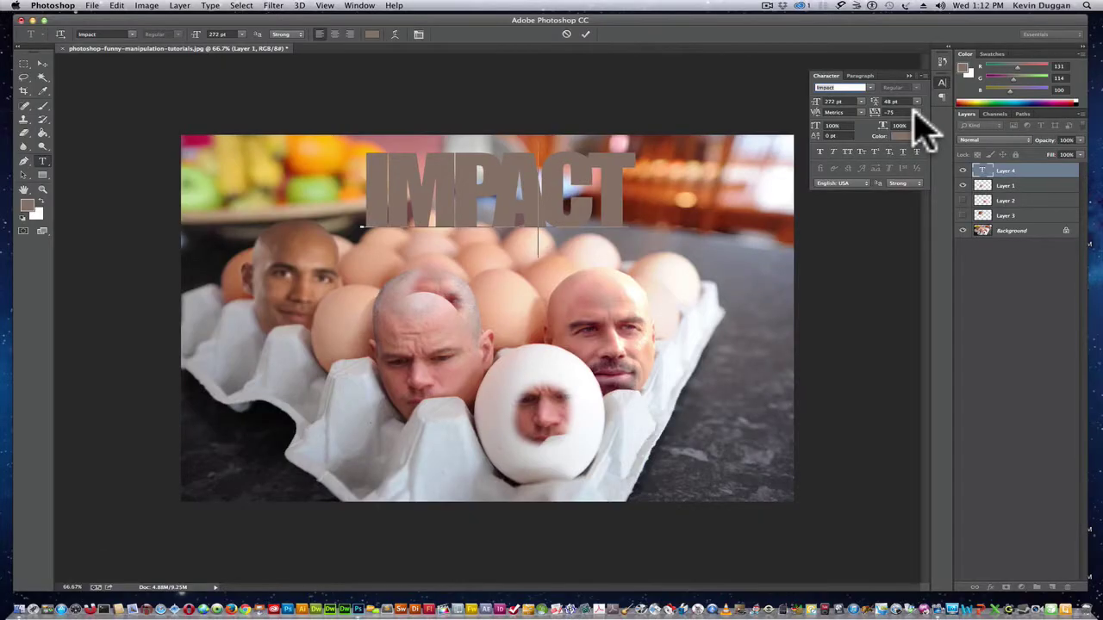
click(916, 112)
click(733, 158)
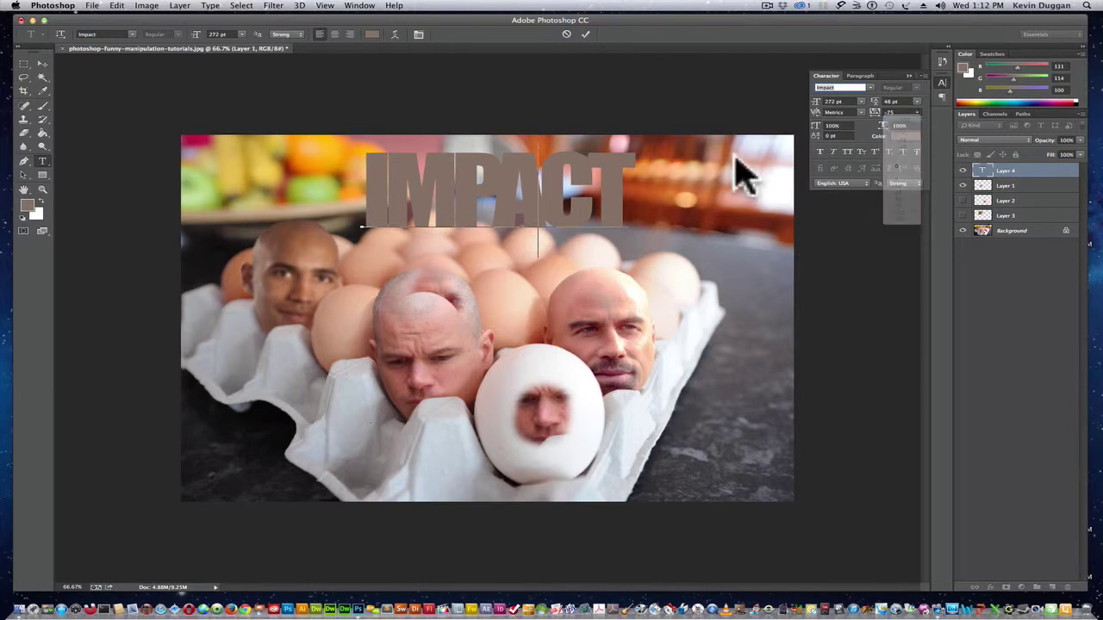
Step: Set the tracking of the whole IMPACT text to 0
click(596, 186)
drag(630, 200, 318, 164)
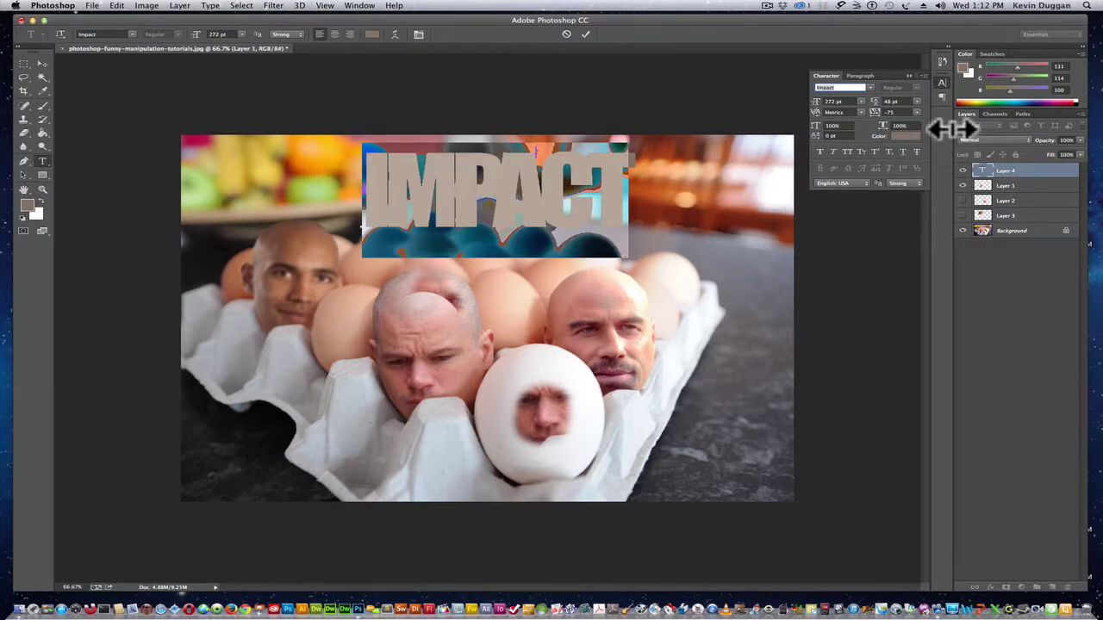
click(917, 113)
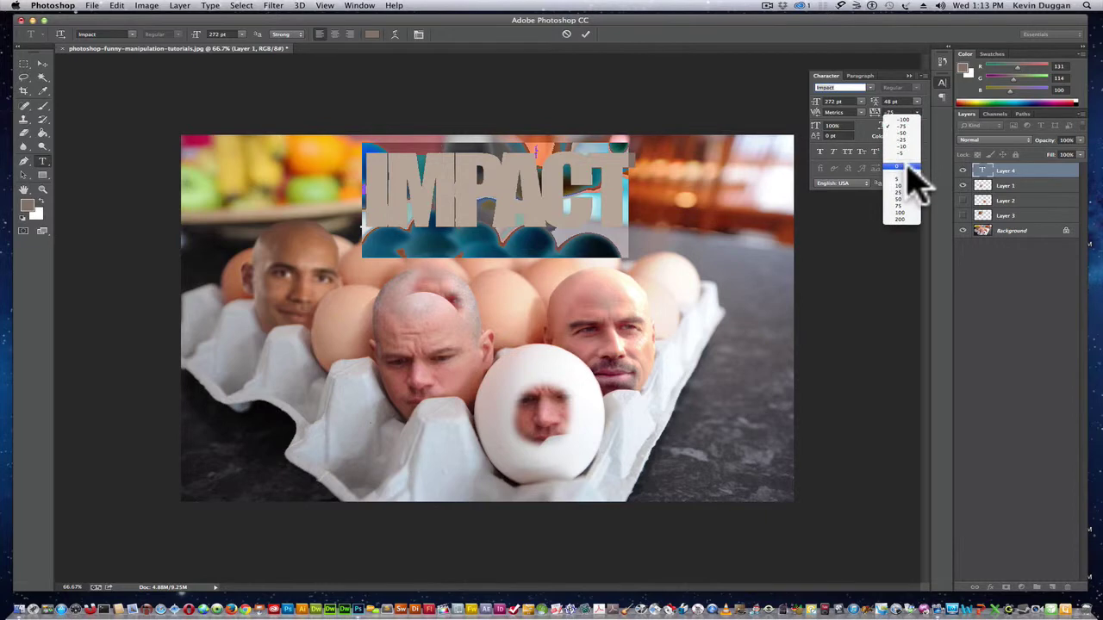
click(906, 167)
click(517, 176)
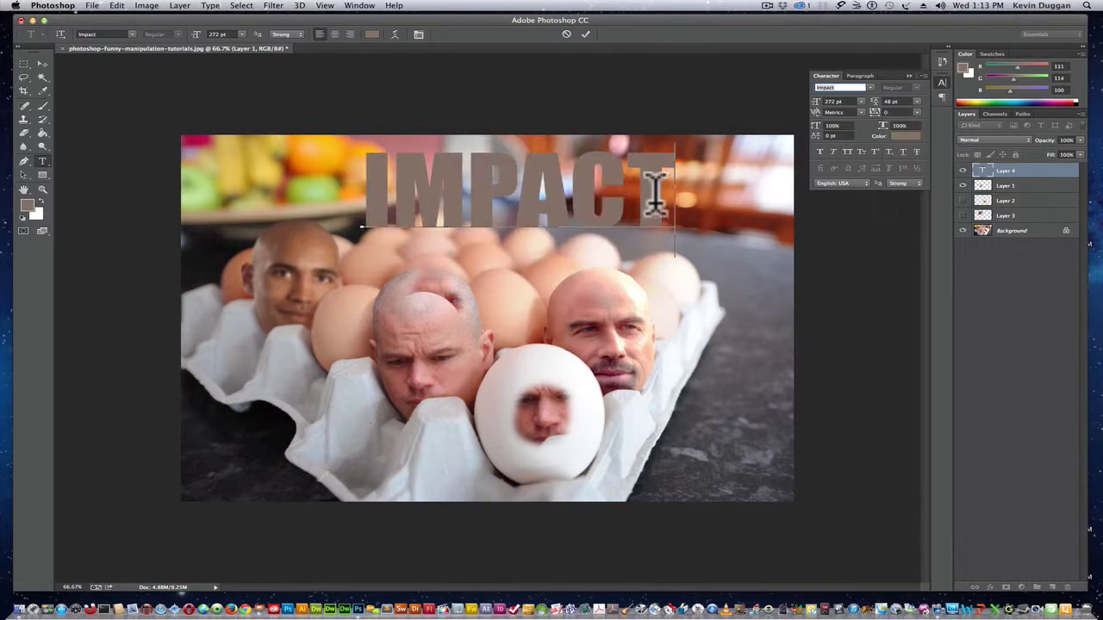
Step: Try a tracking of 100 on the whole IMPACT text and set it back to 0
drag(655, 194, 368, 194)
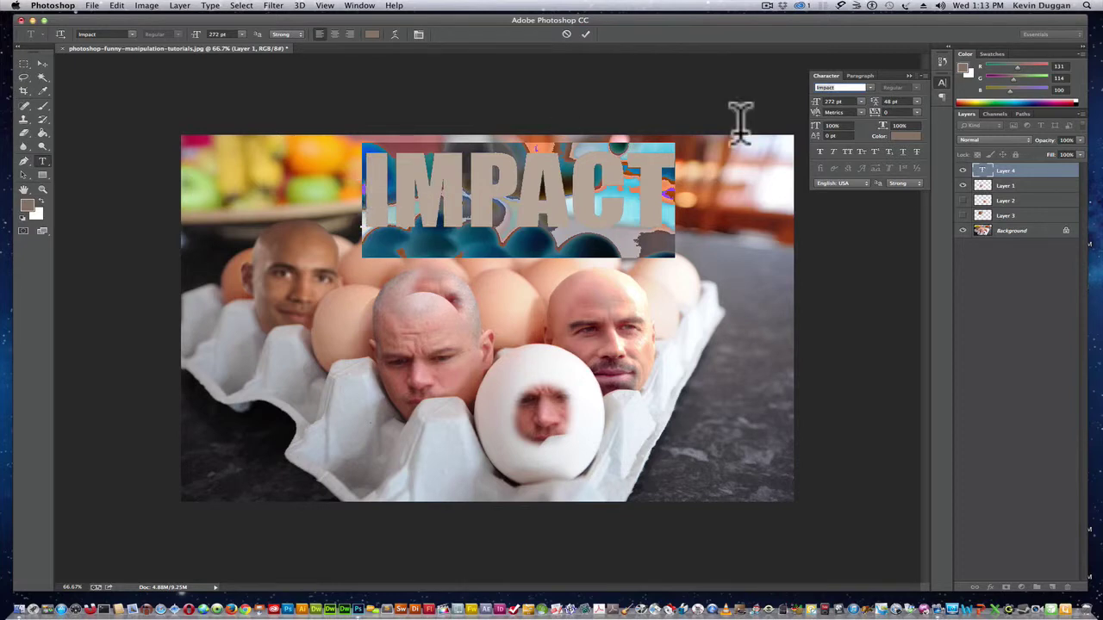
click(917, 112)
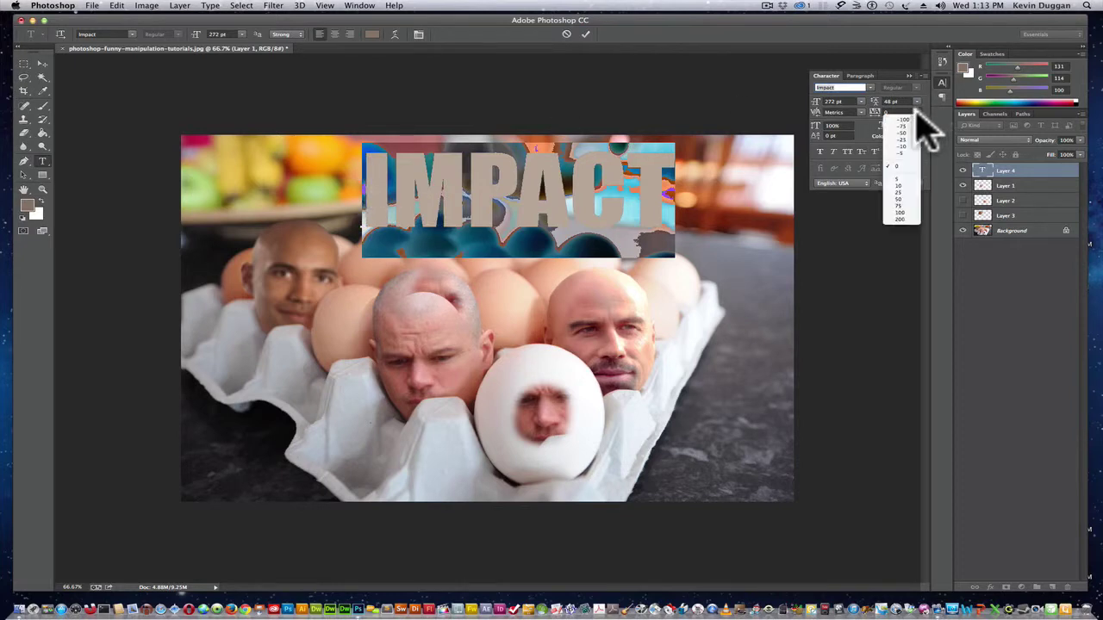
click(903, 214)
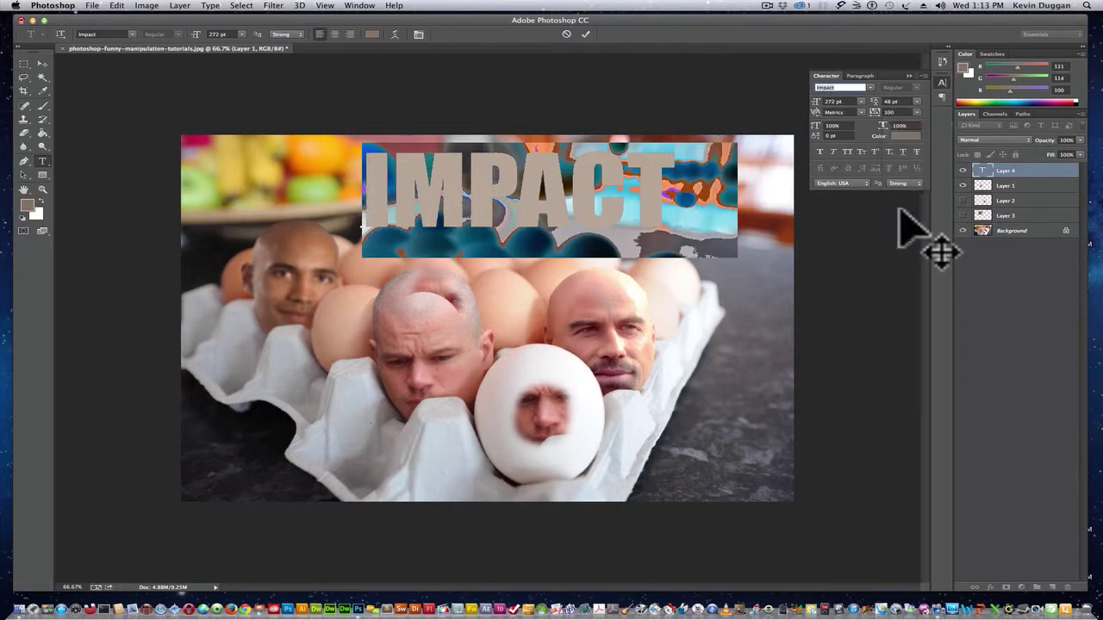
click(917, 112)
click(915, 178)
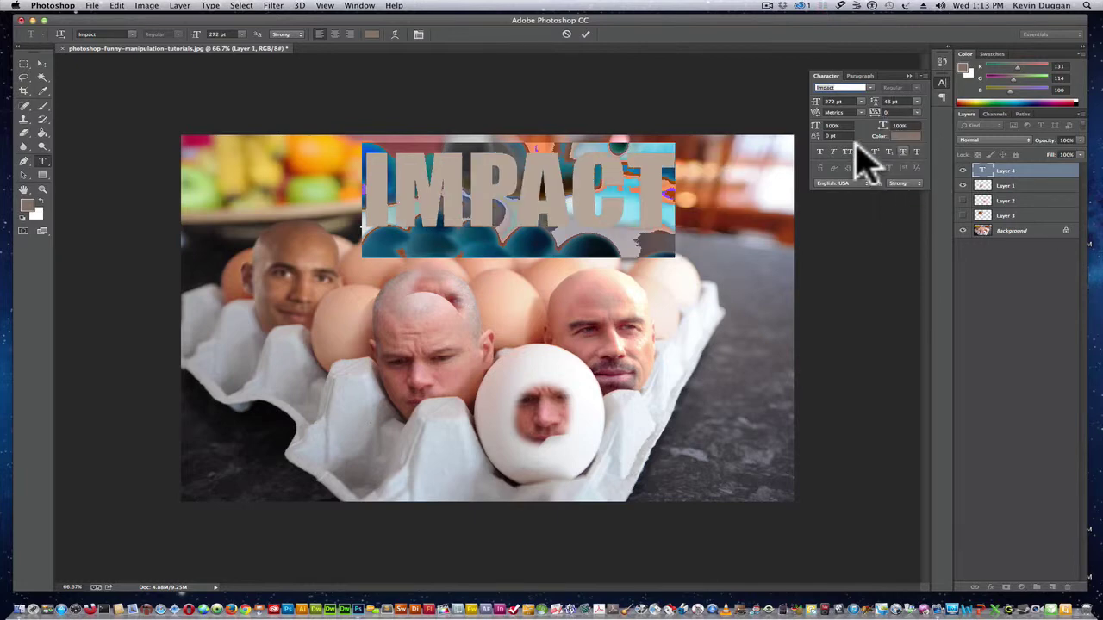
Step: Finish the text edit and move the IMPACT text down and to the left, over the back rows of eggs
click(42, 64)
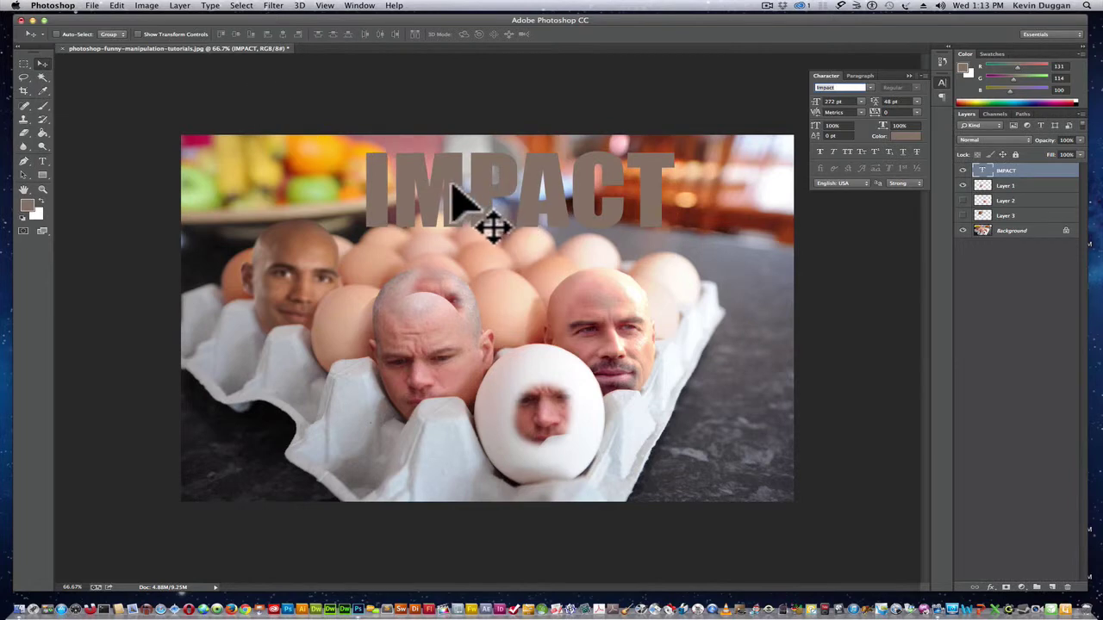
drag(451, 183, 395, 212)
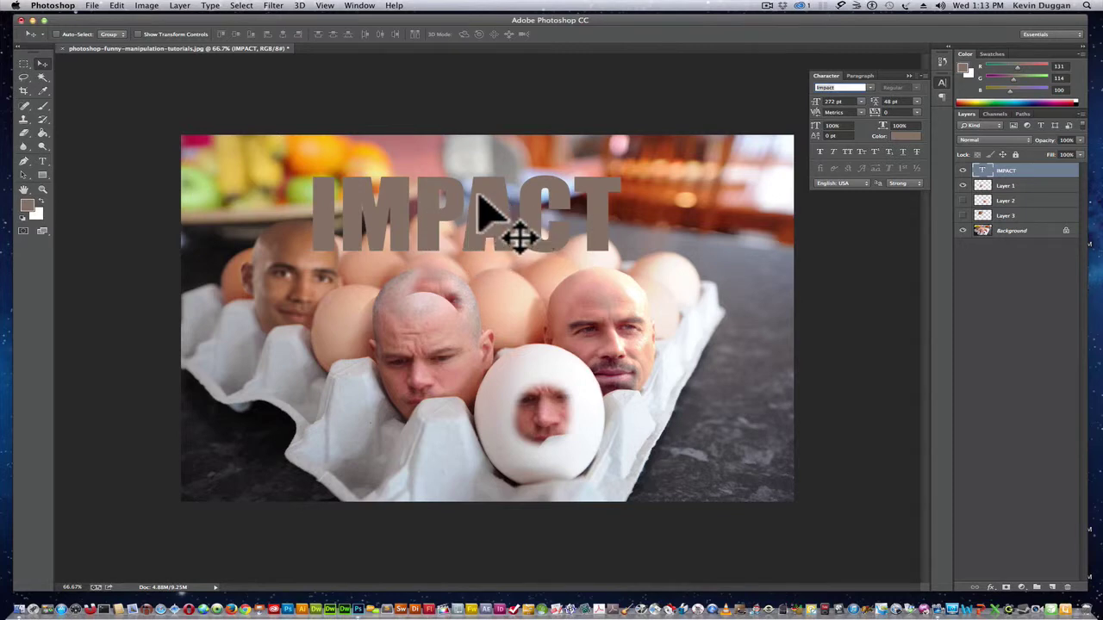
Step: Try a Bevel & Emboss effect on the IMPACT text with the Outer Bevel style and the Chisel Hard technique
click(990, 587)
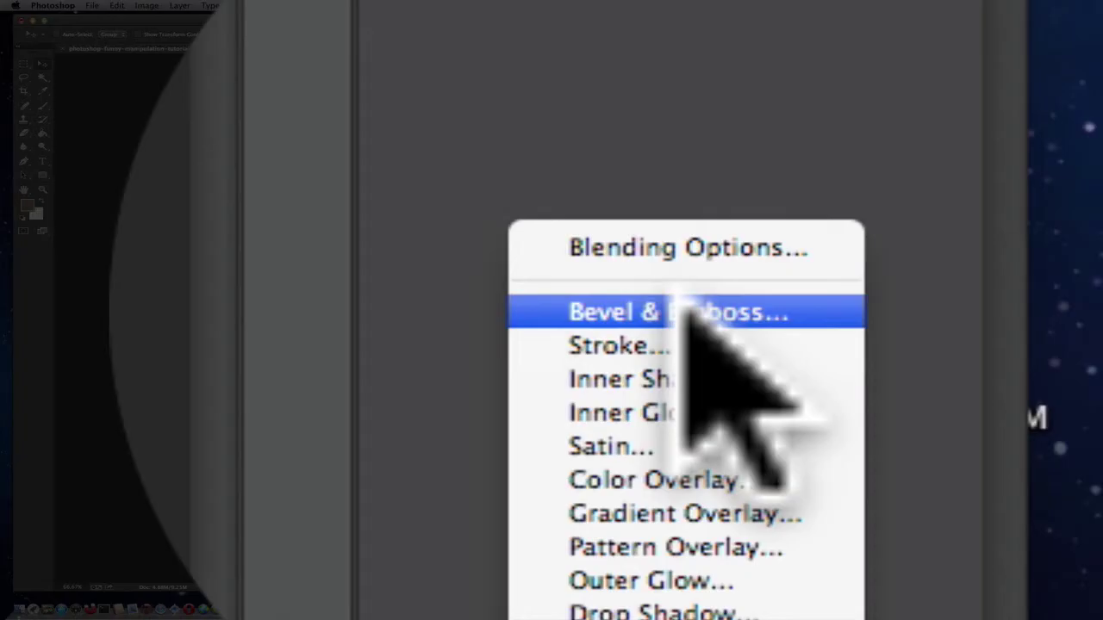
click(1021, 509)
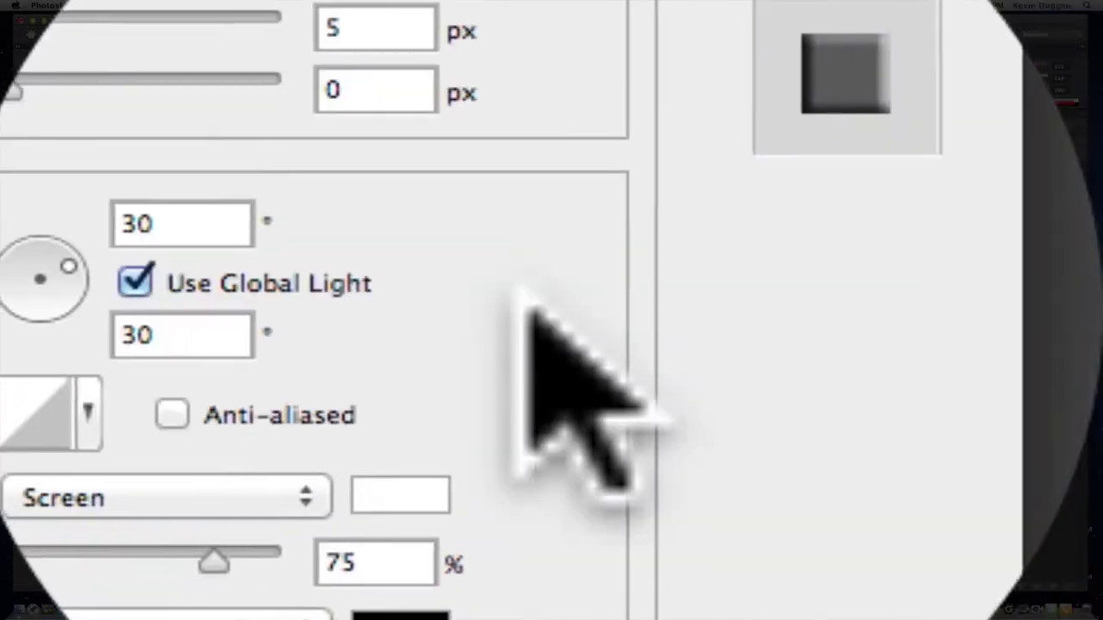
drag(522, 290, 520, 303)
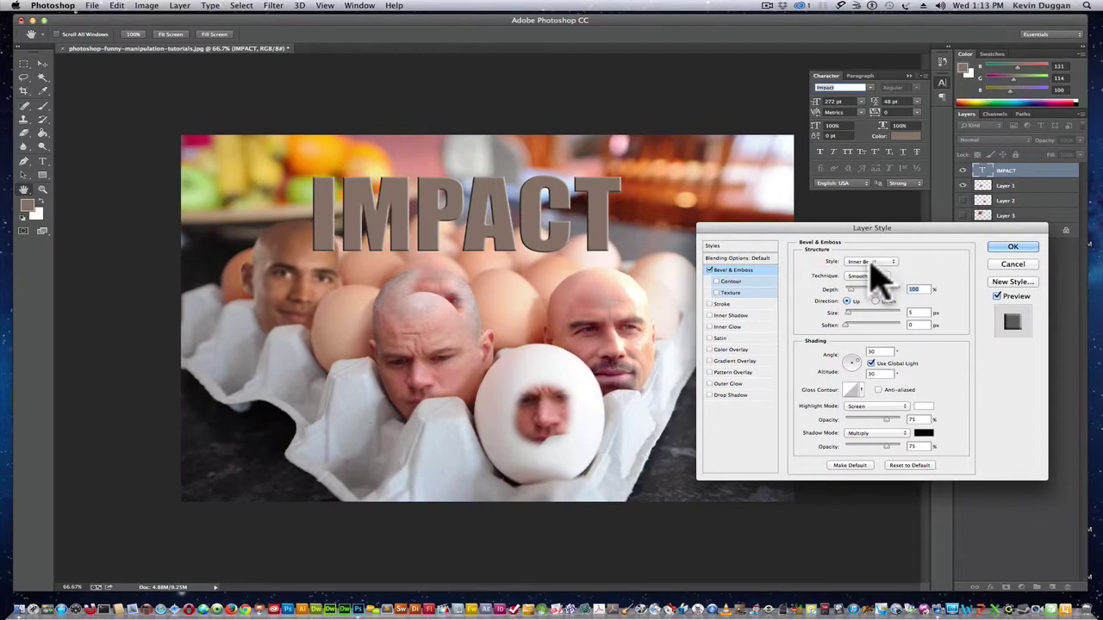
click(870, 261)
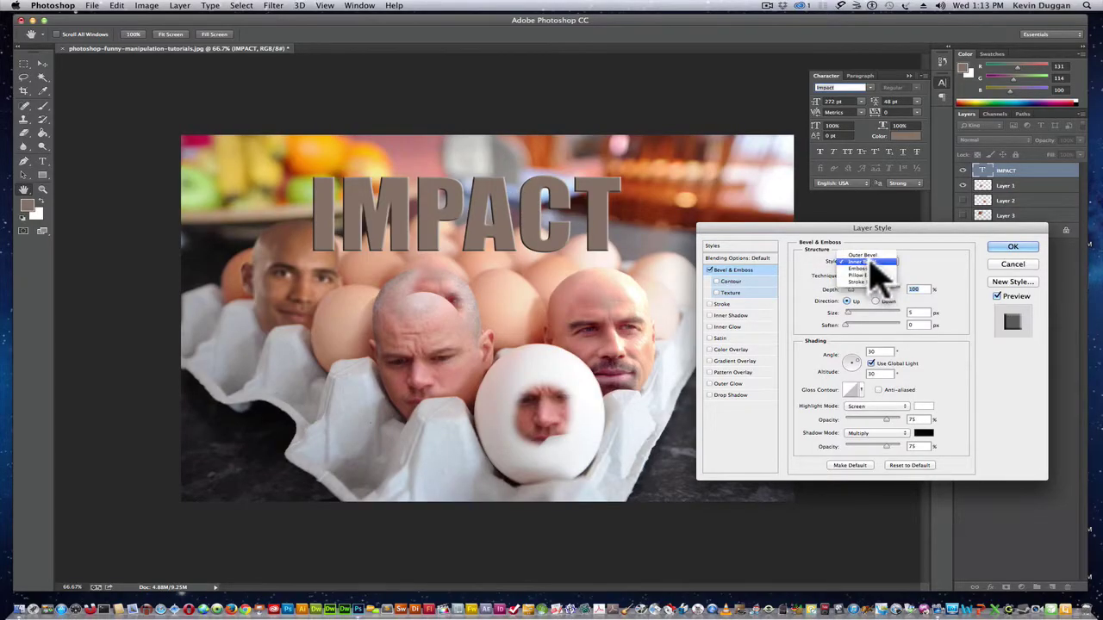
click(868, 256)
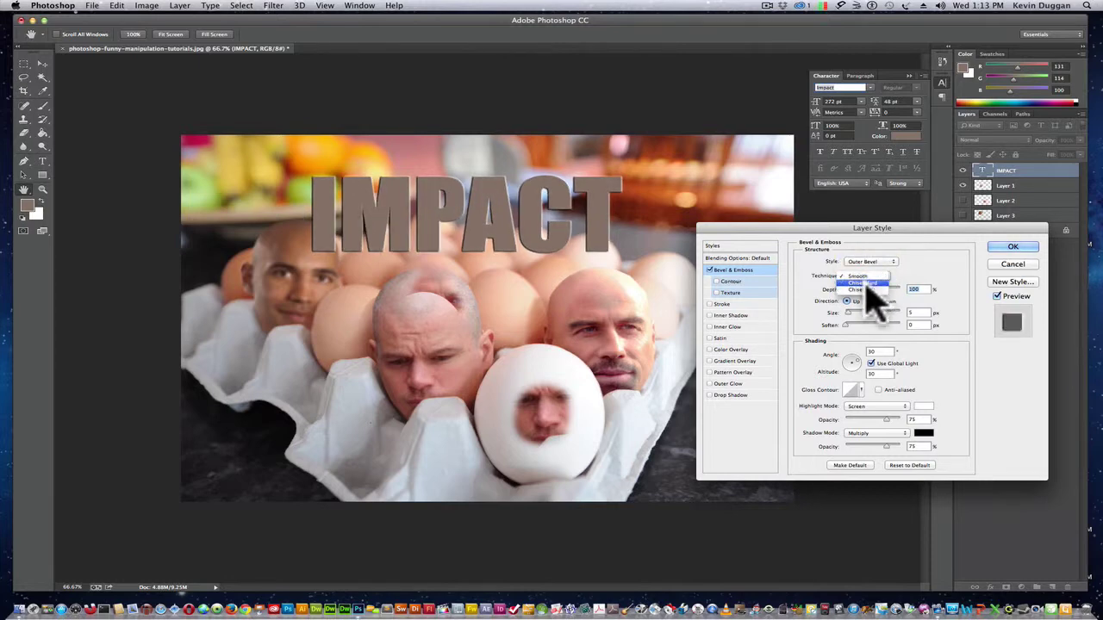
click(866, 283)
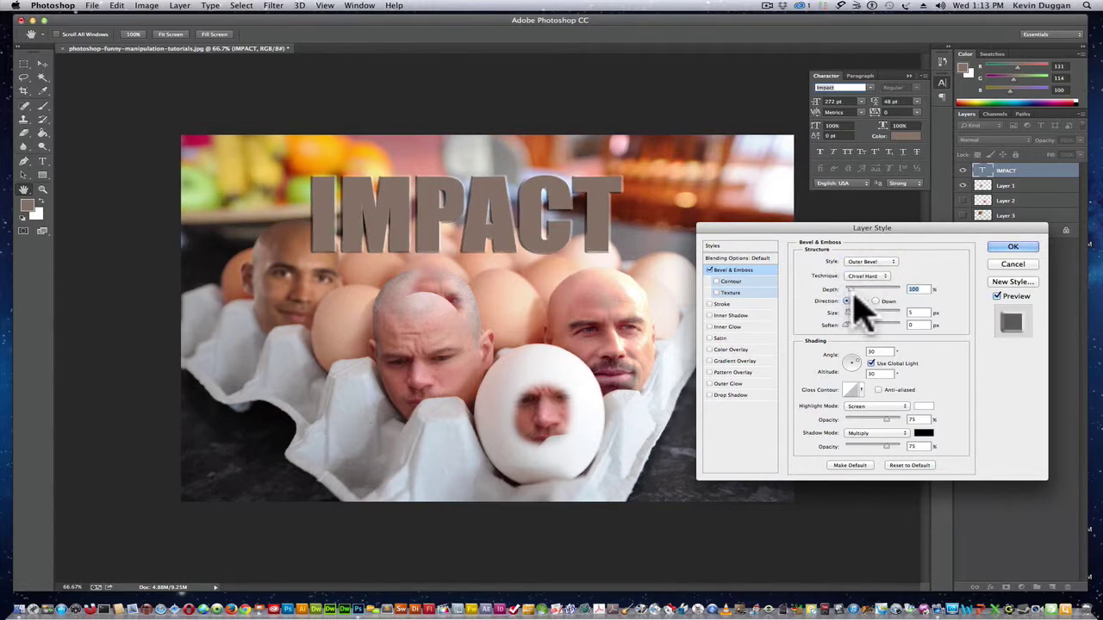
Step: Try a bevel depth of 355% and a size of 10 px on the IMPACT text, and turn the bevel off
drag(853, 287, 855, 316)
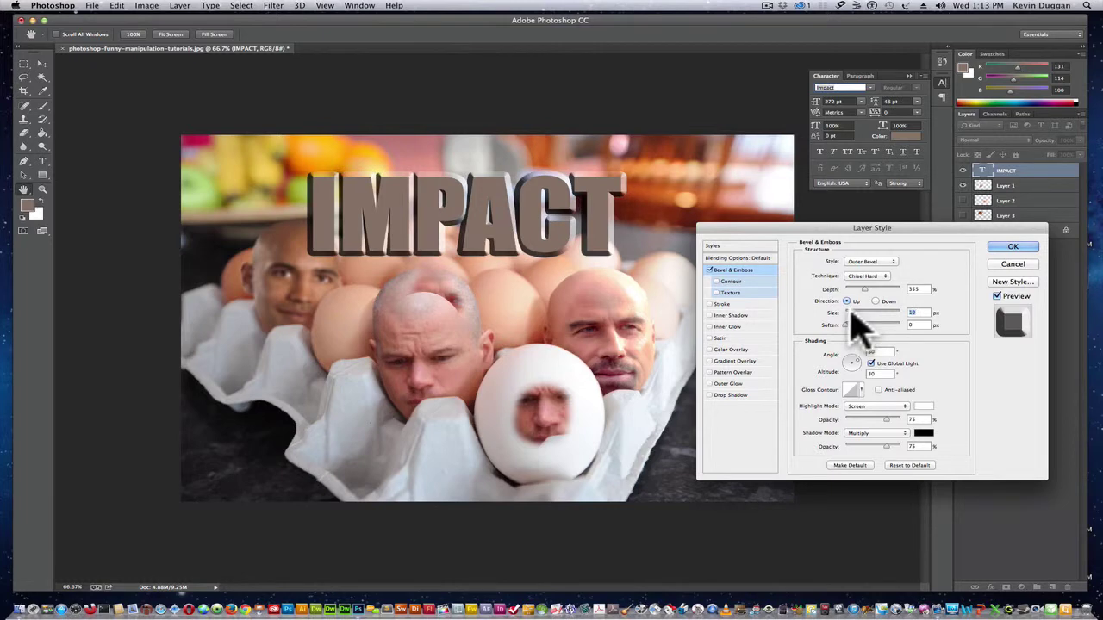
click(709, 269)
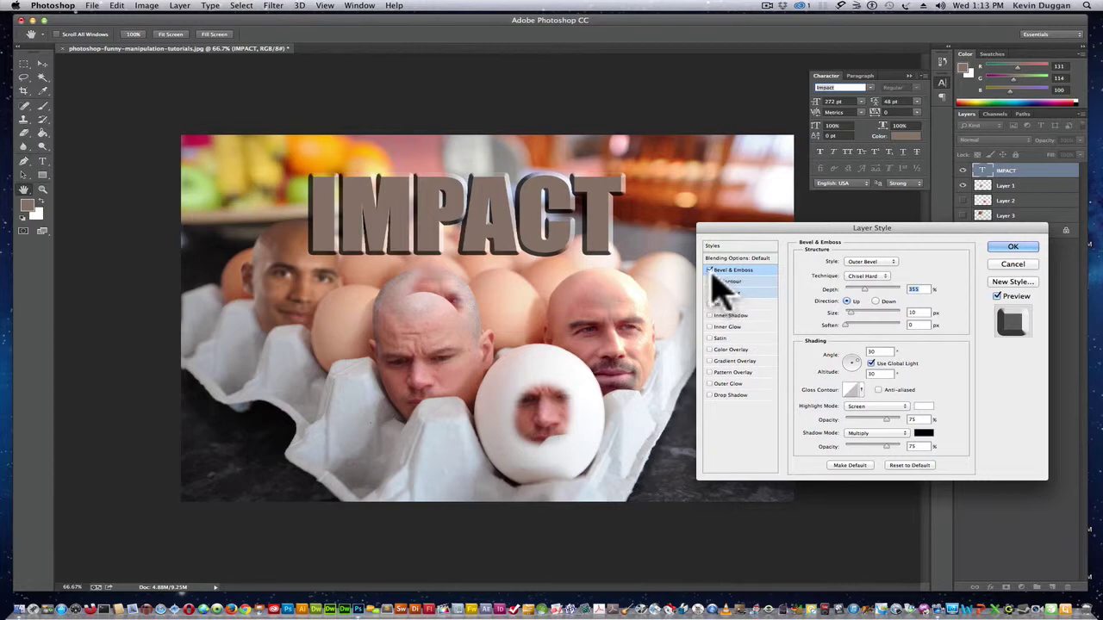
click(709, 270)
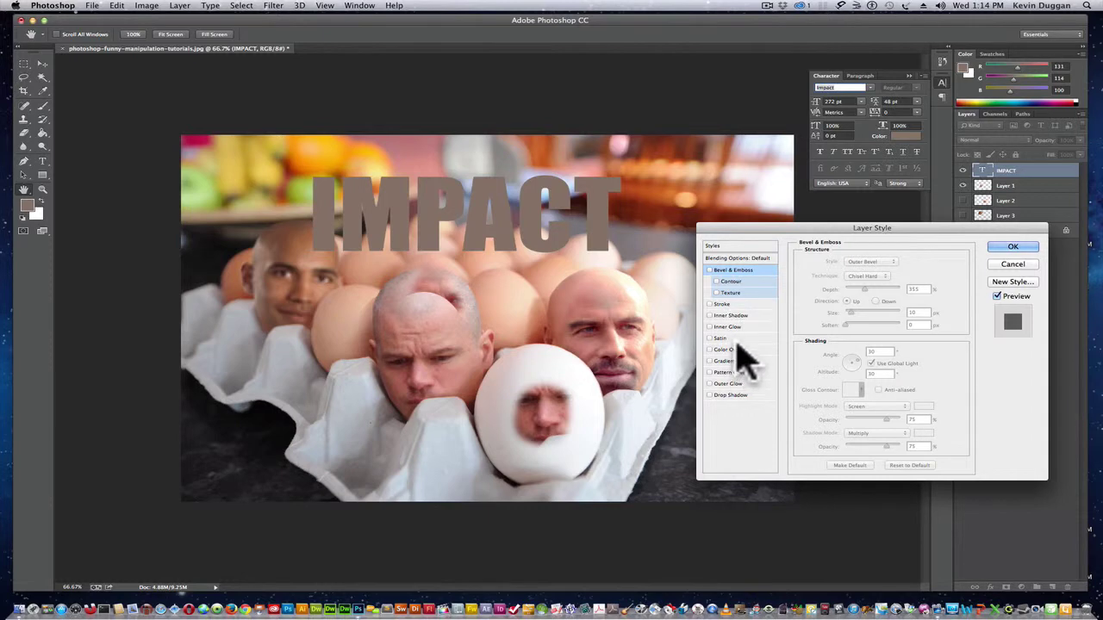
Step: Add an Outer Glow to the IMPACT text with the Normal blend mode and 100% opacity
click(728, 384)
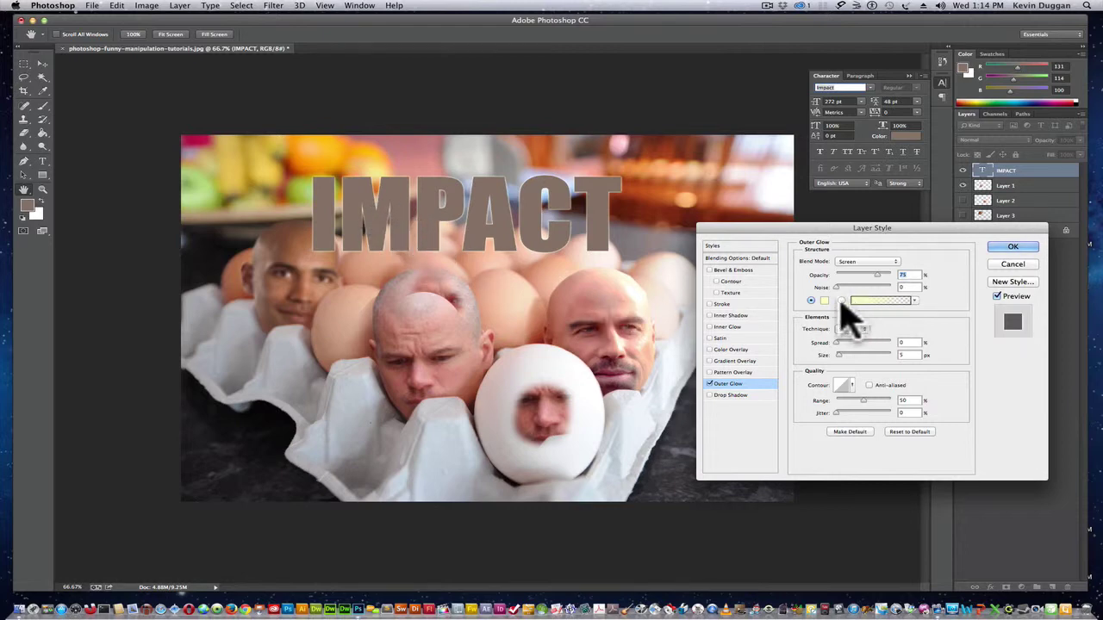
click(869, 261)
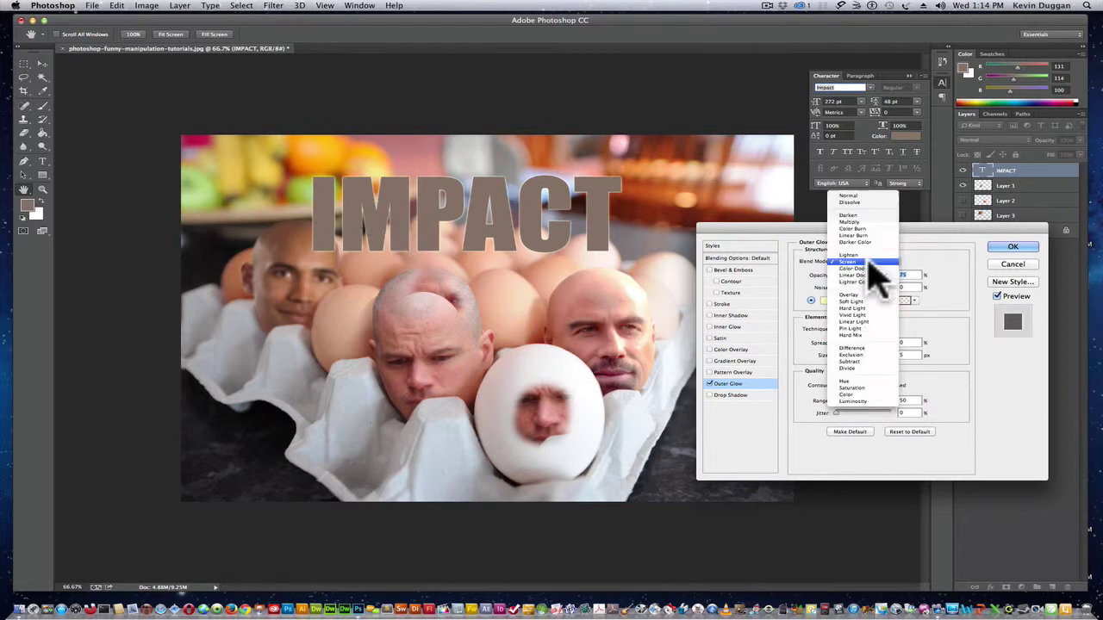
click(858, 197)
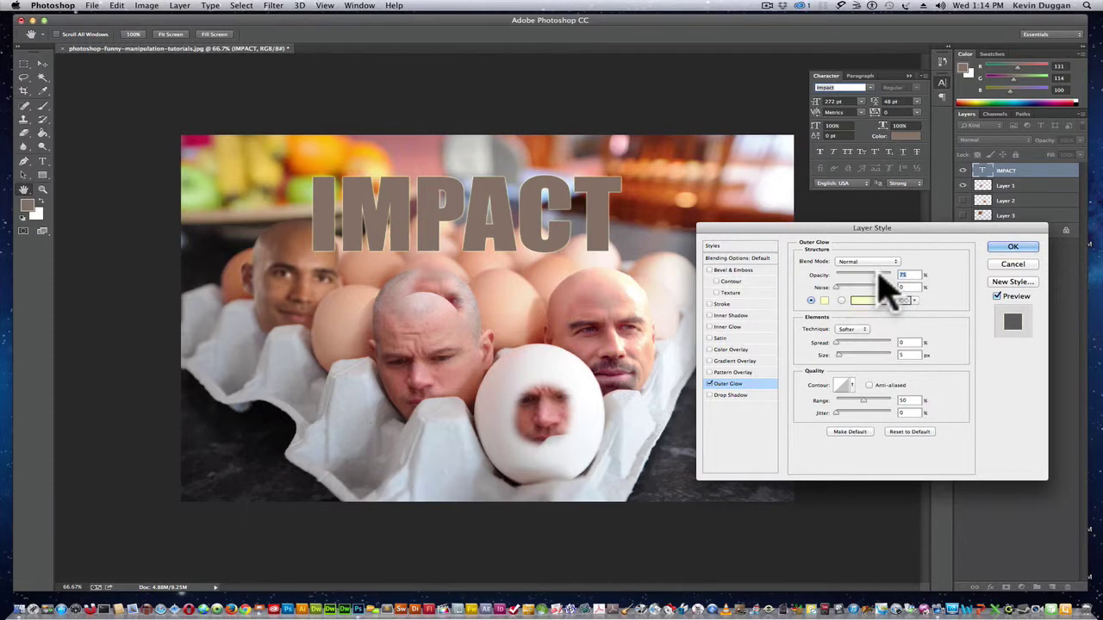
drag(879, 274, 898, 276)
Step: Set the outer glow colour to the near-black 0e0e00
click(824, 300)
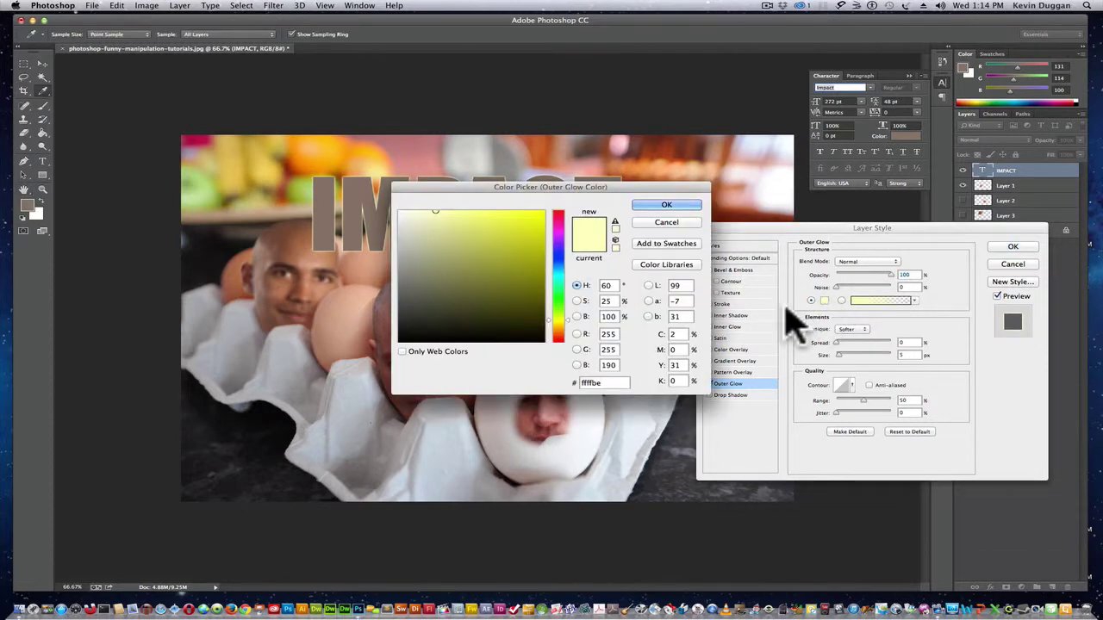
click(539, 335)
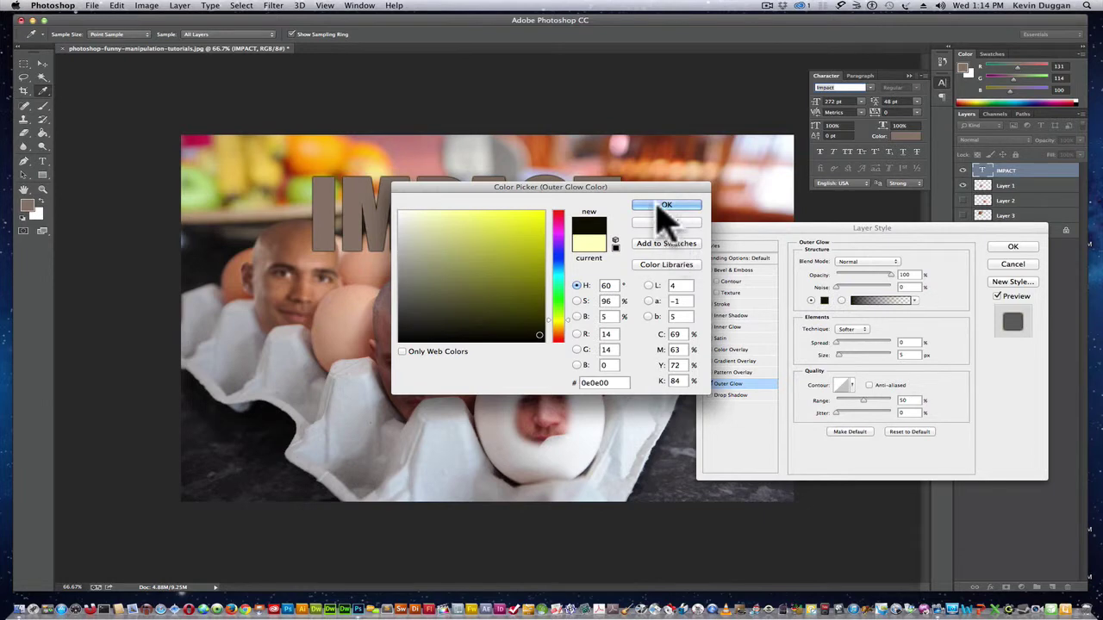
click(659, 206)
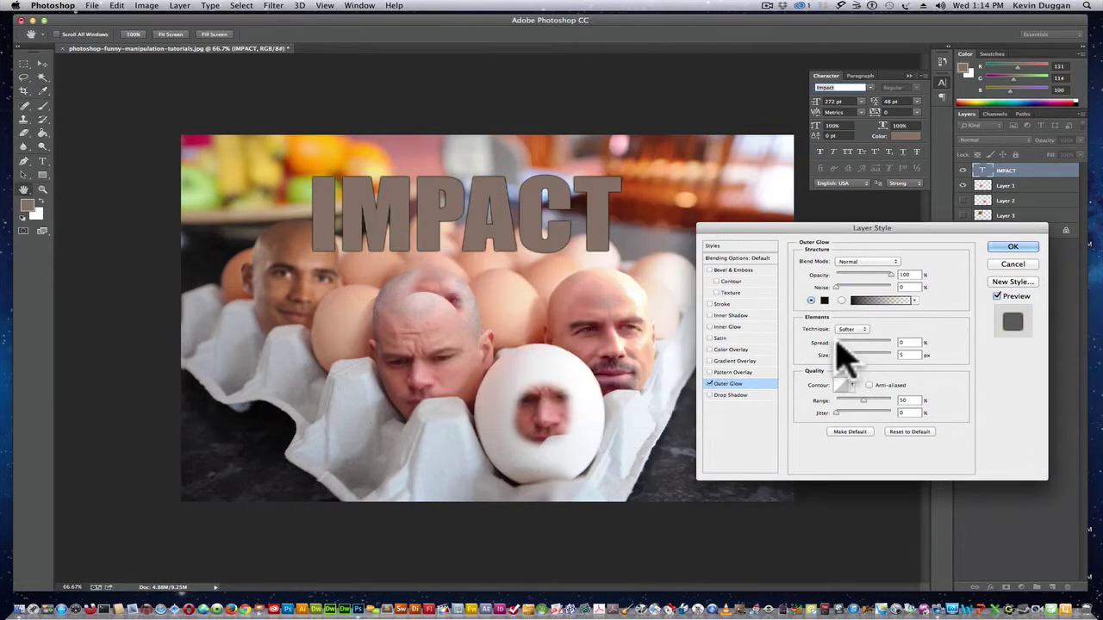
Step: Set the outer glow's spread to 18% and its size to 13 px, and apply the layer style
drag(841, 341, 844, 355)
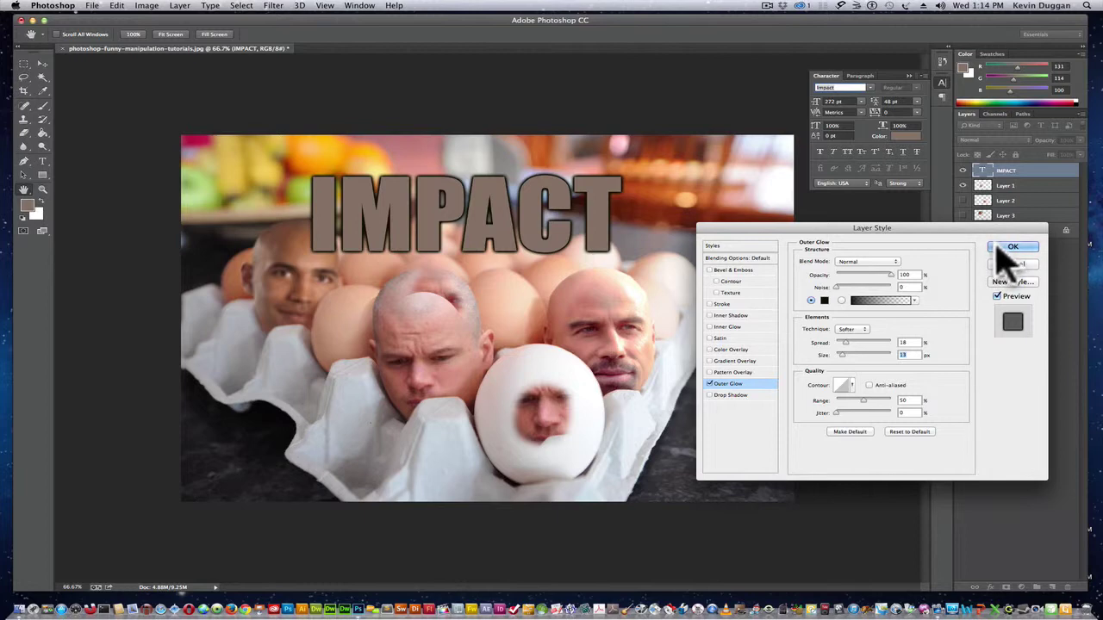
drag(906, 229, 831, 232)
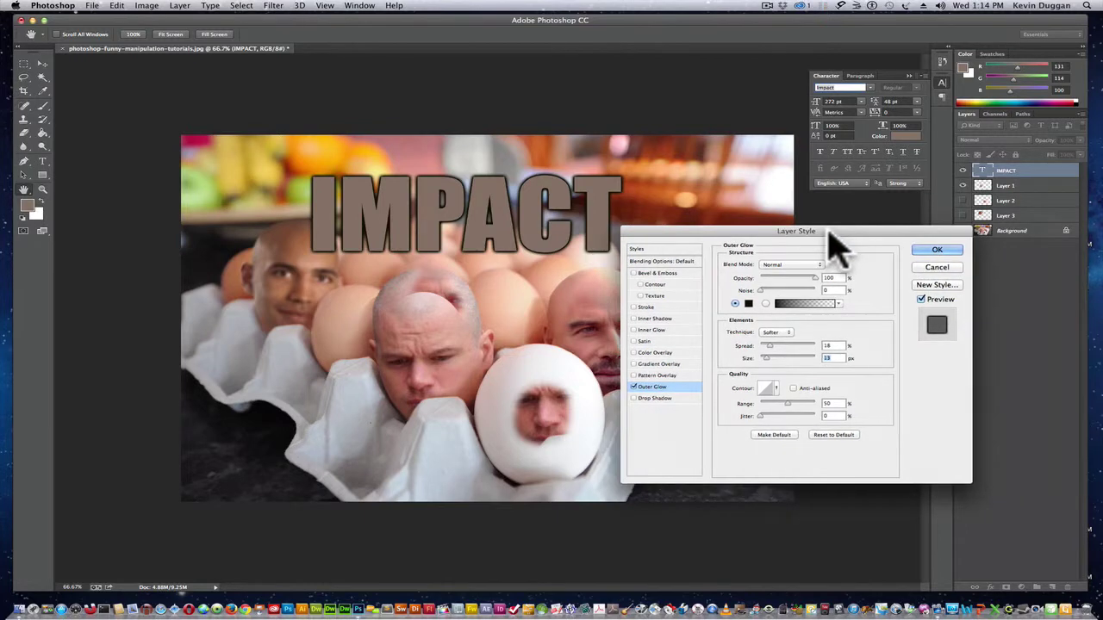
click(938, 252)
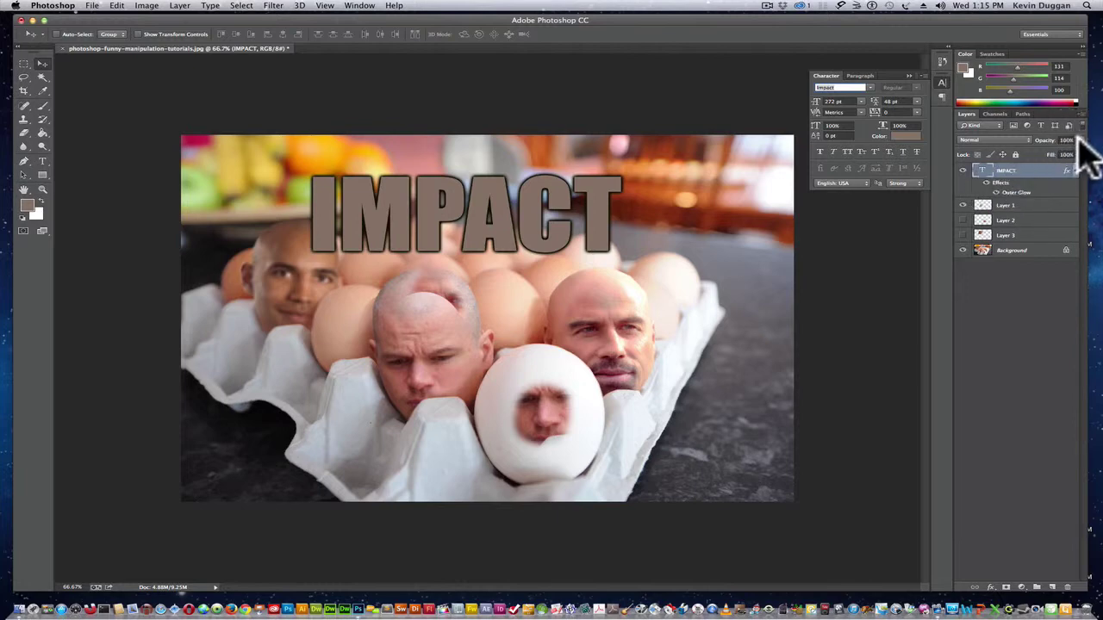
Step: Show Layer 3 and move its face down and to the right, over the carton's right edge
click(1042, 250)
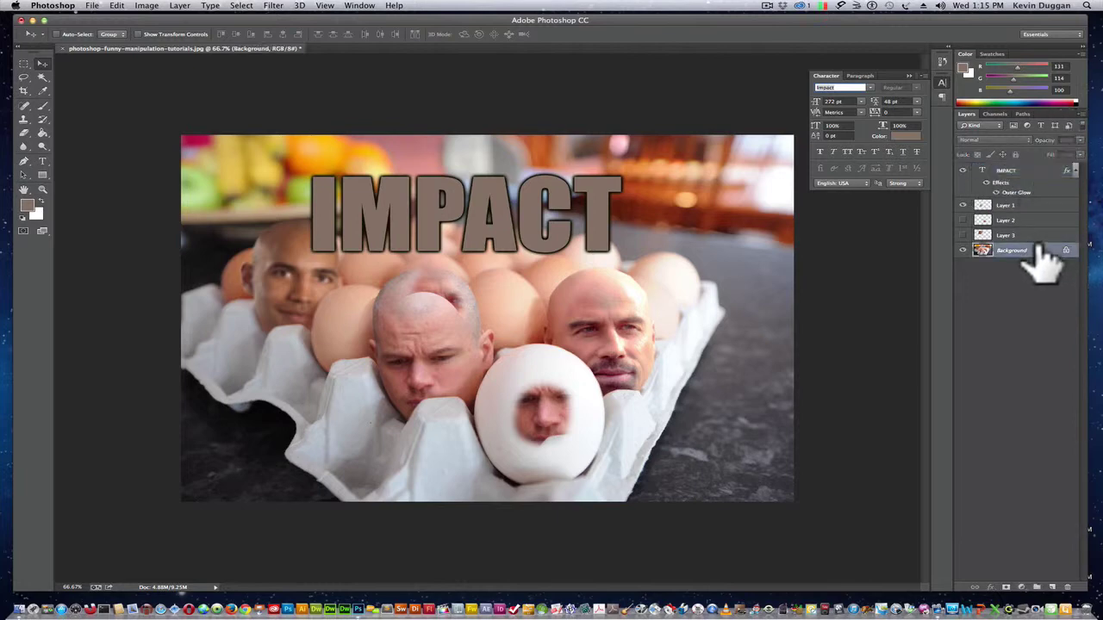
click(1036, 235)
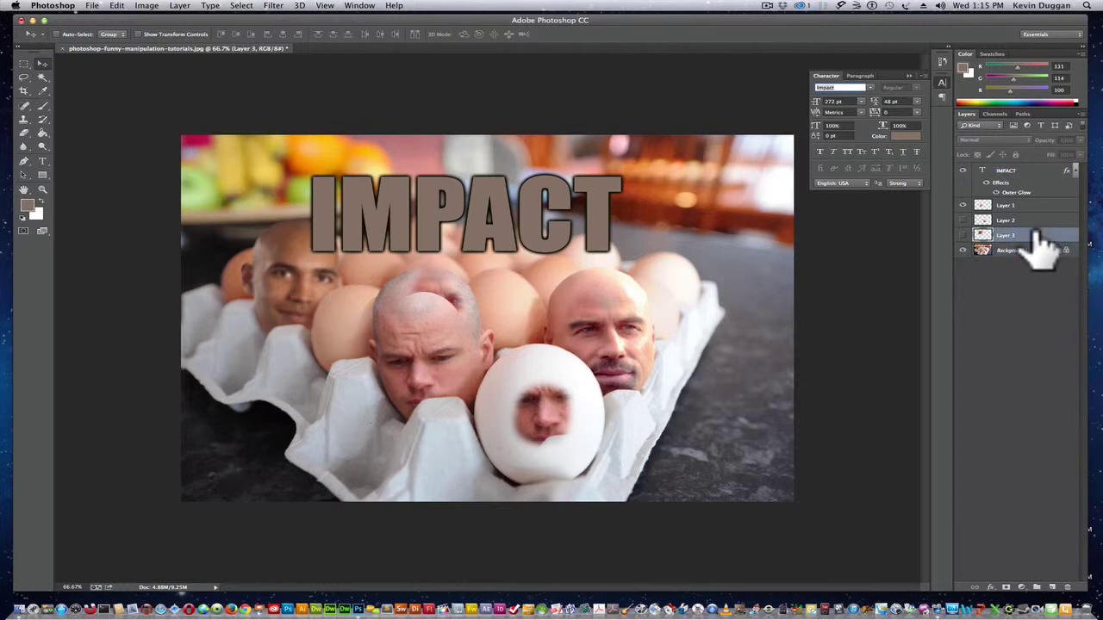
click(962, 234)
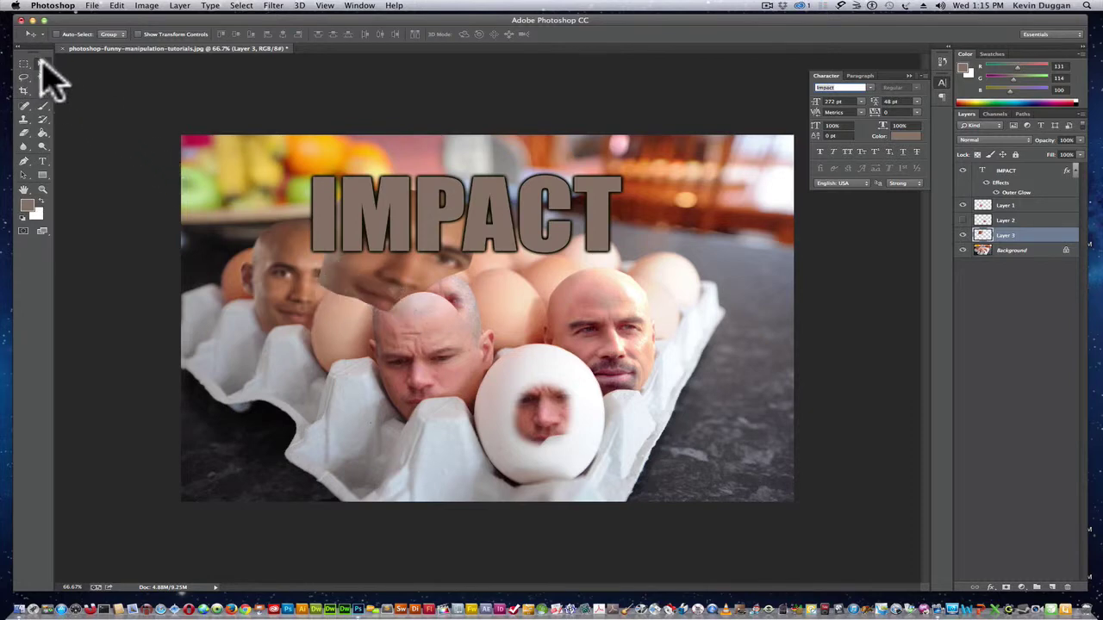
drag(380, 284, 641, 379)
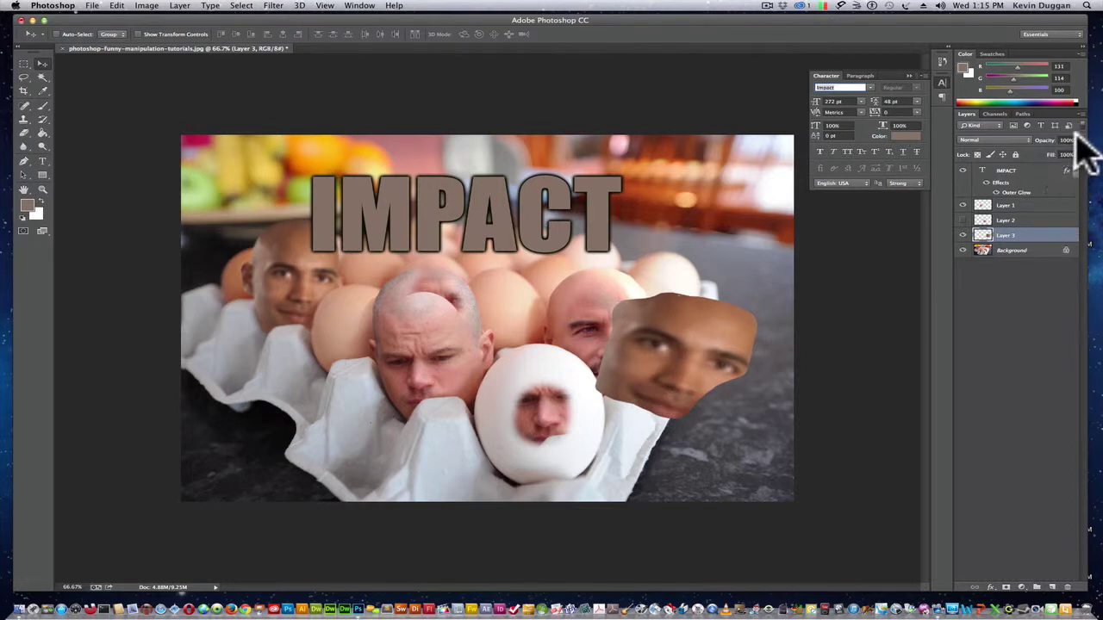
Step: Lower the opacity of Layer 3 to 57% and deselect the layer
click(1079, 139)
drag(1066, 153, 1062, 153)
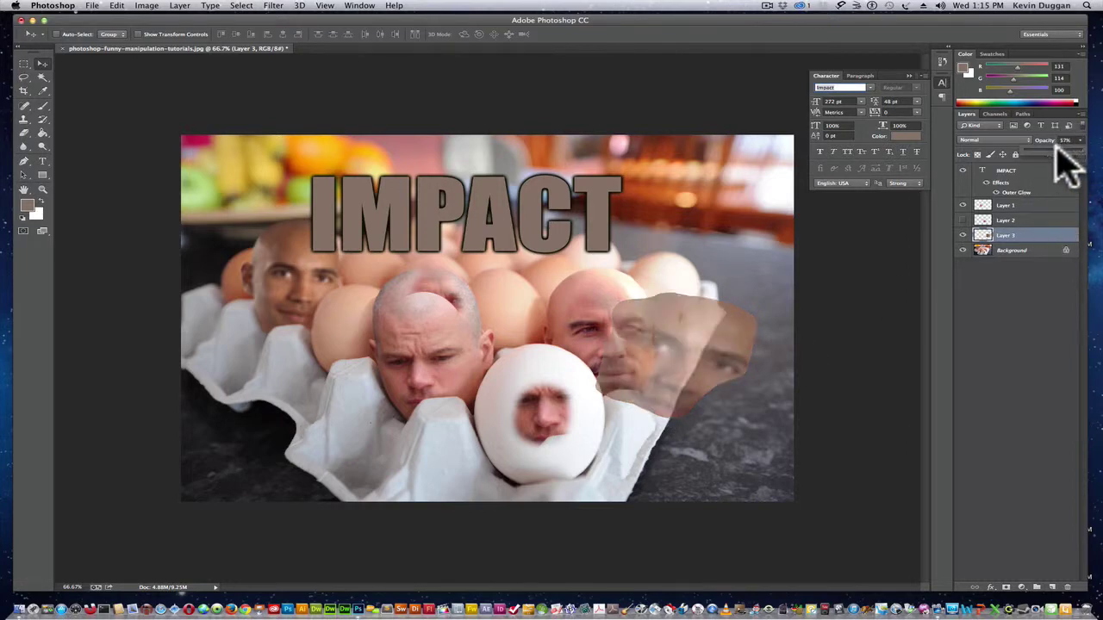
click(995, 332)
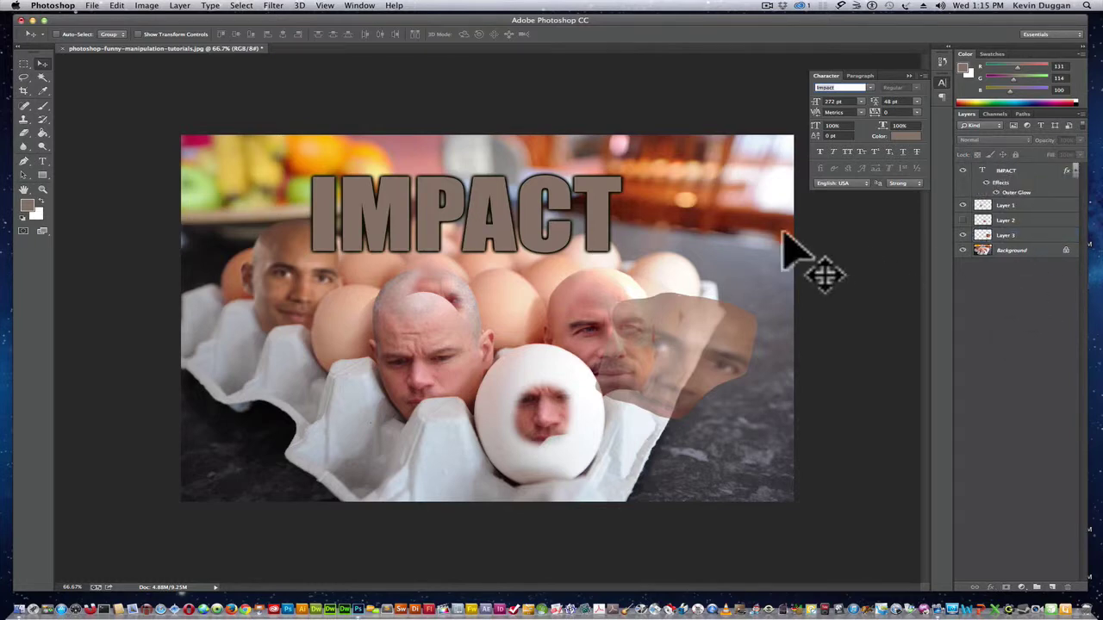
Step: Try an opacity of 58% on the IMPACT text layer and set it back to 100%
click(1057, 172)
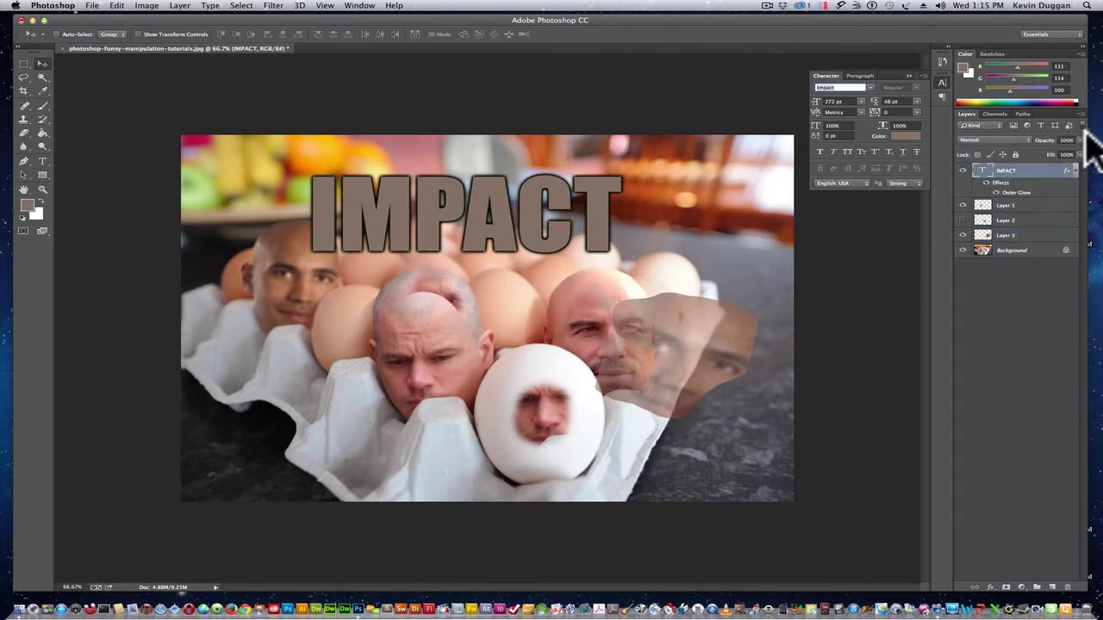
click(1077, 140)
drag(1061, 147, 1060, 148)
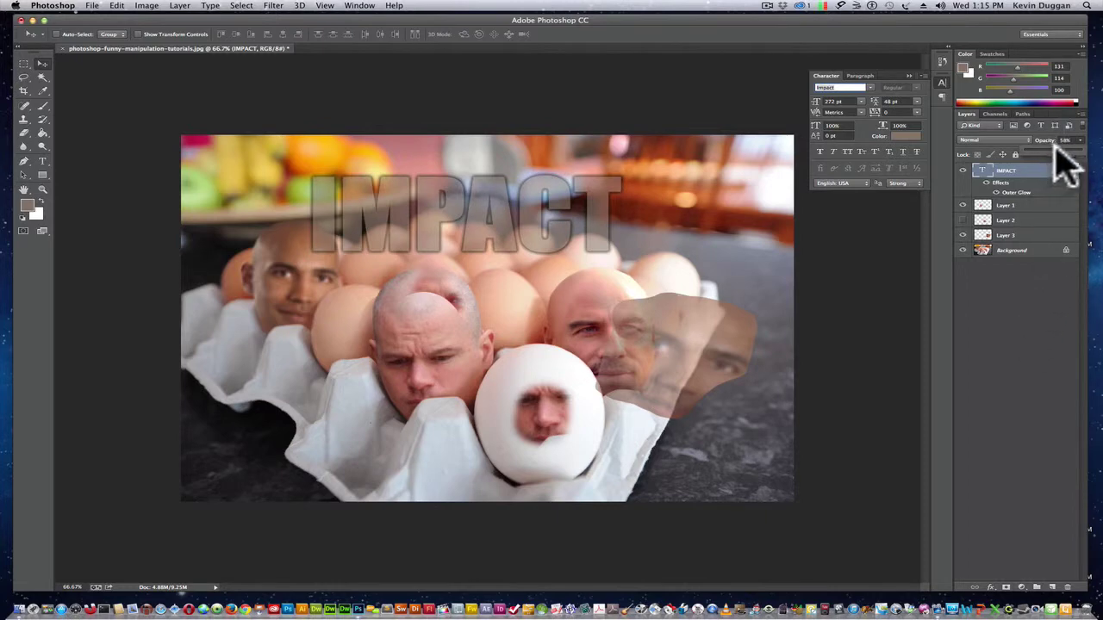
drag(1053, 145, 1078, 144)
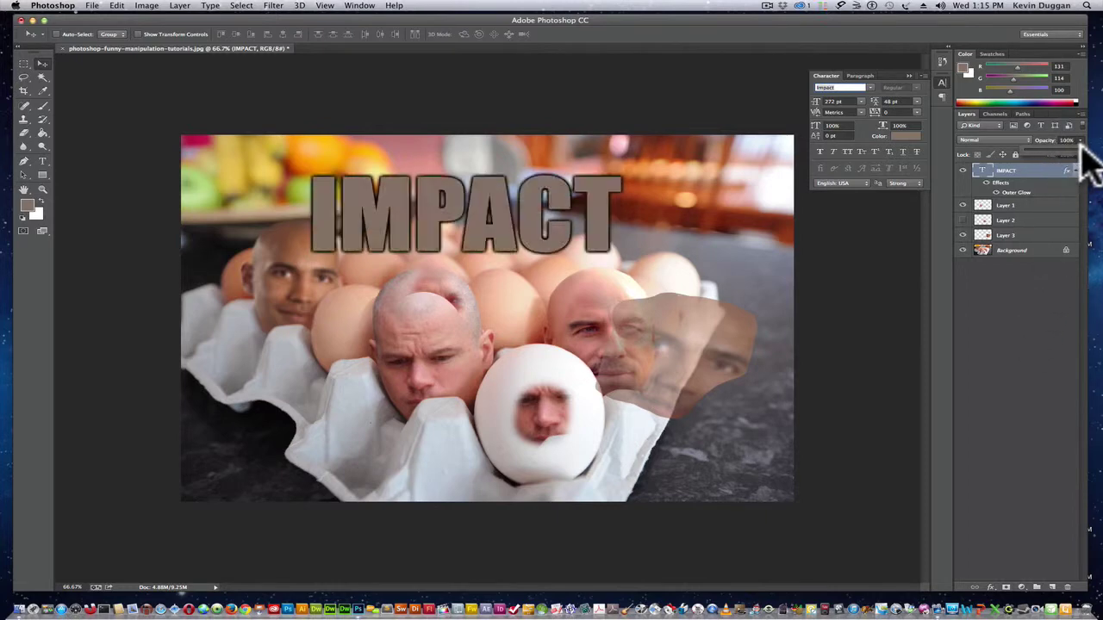
click(1001, 327)
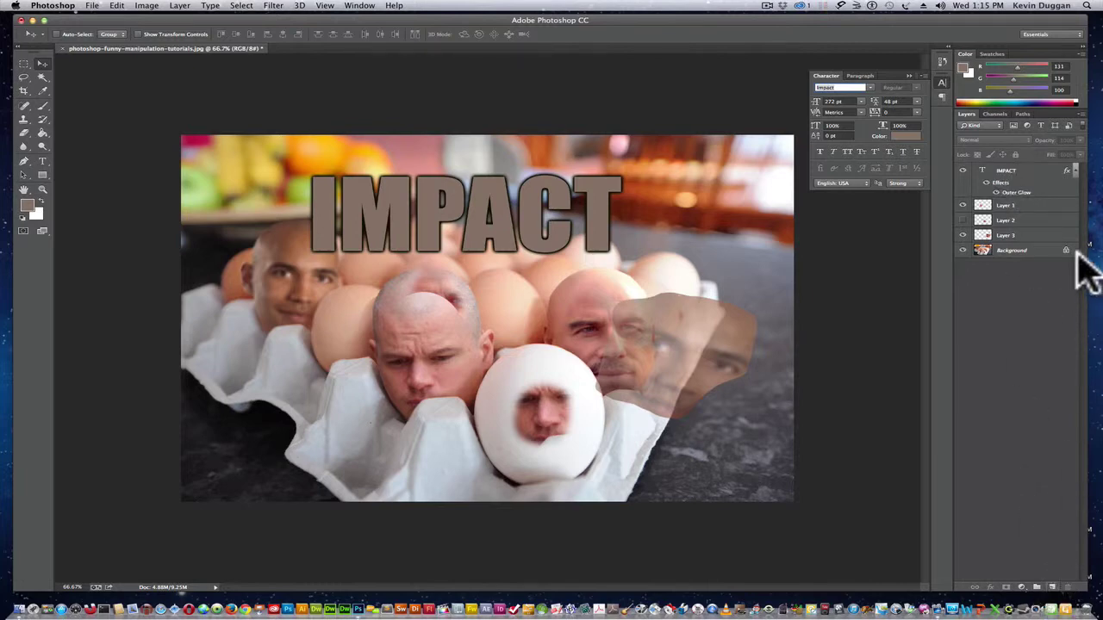
Step: Duplicate the IMPACT text layer and offset the original slightly down and to the right at 47% opacity
drag(1019, 179, 1053, 587)
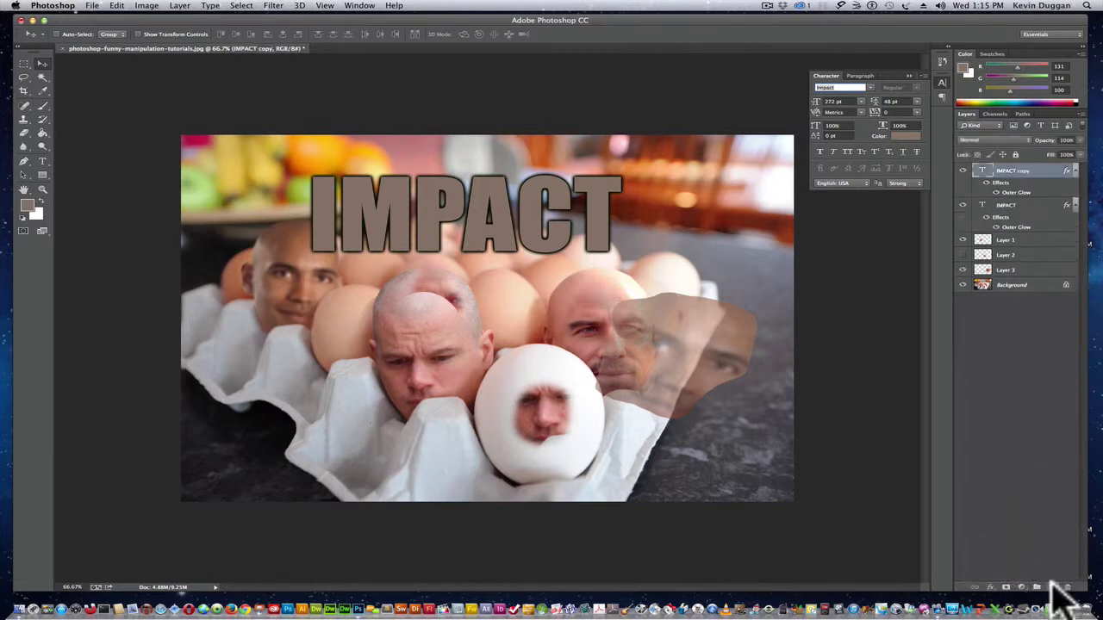
click(1015, 207)
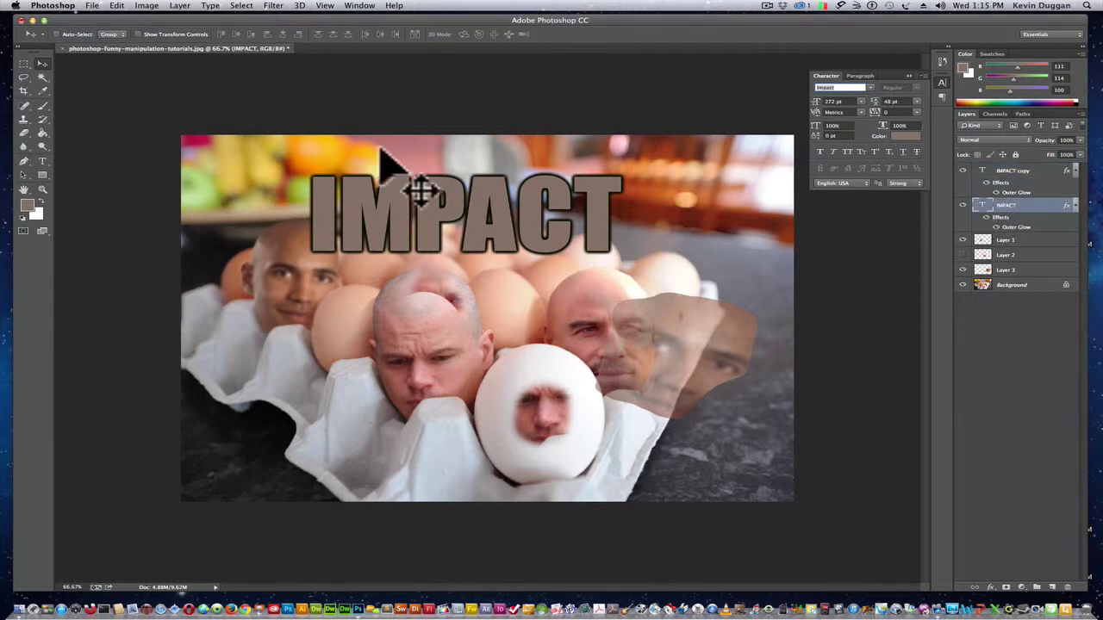
drag(459, 216, 481, 239)
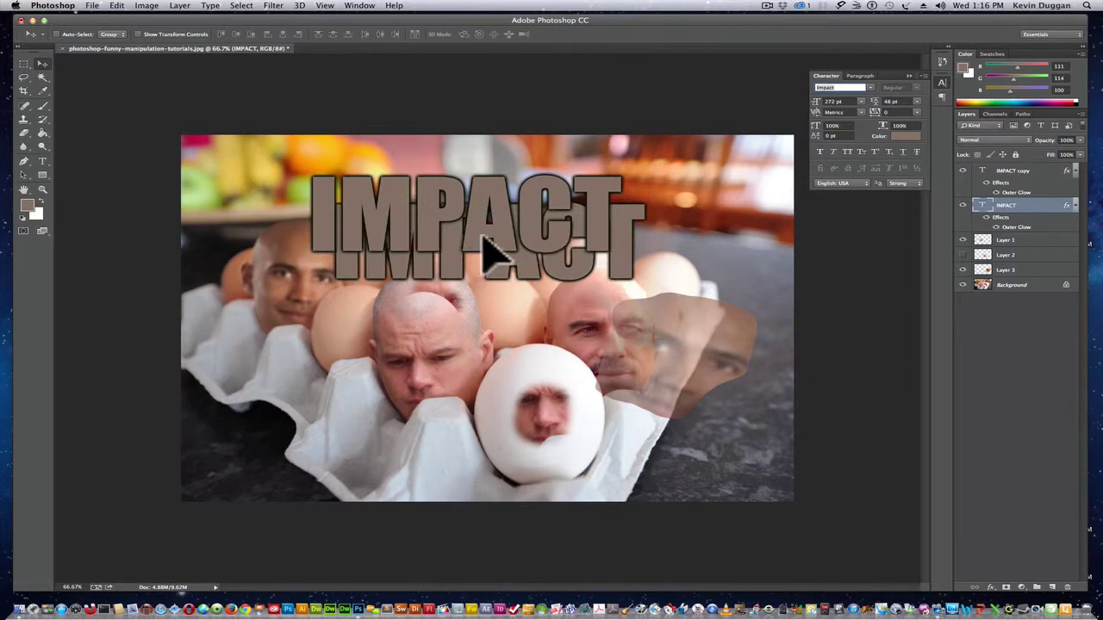
drag(1079, 140, 1039, 146)
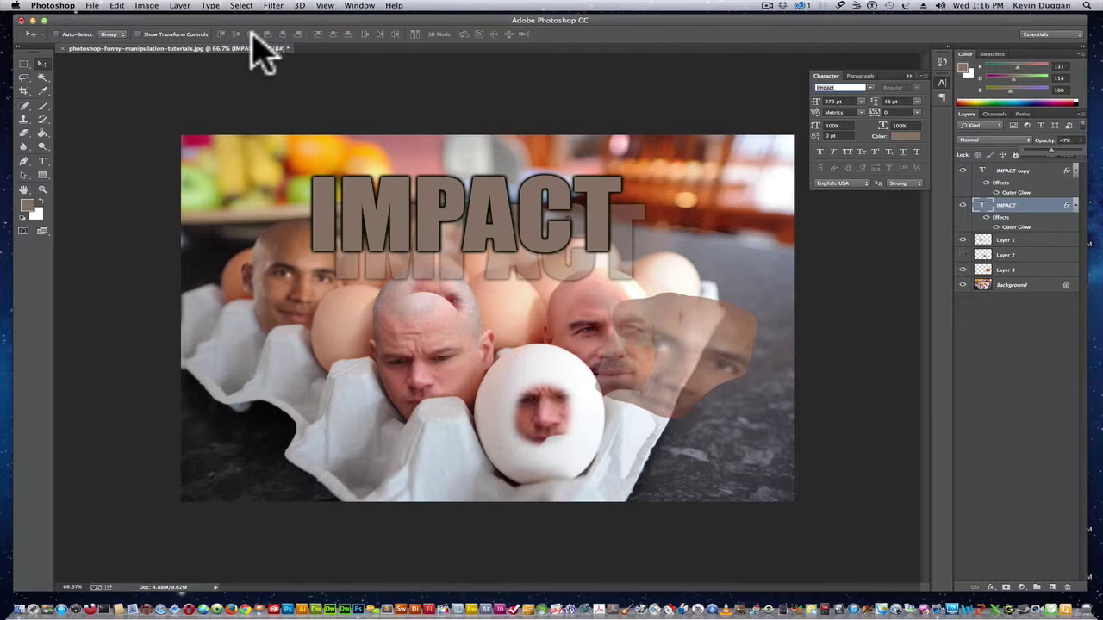
Step: Set the blend mode of the IMPACT copy layer to Color Burn
click(1038, 174)
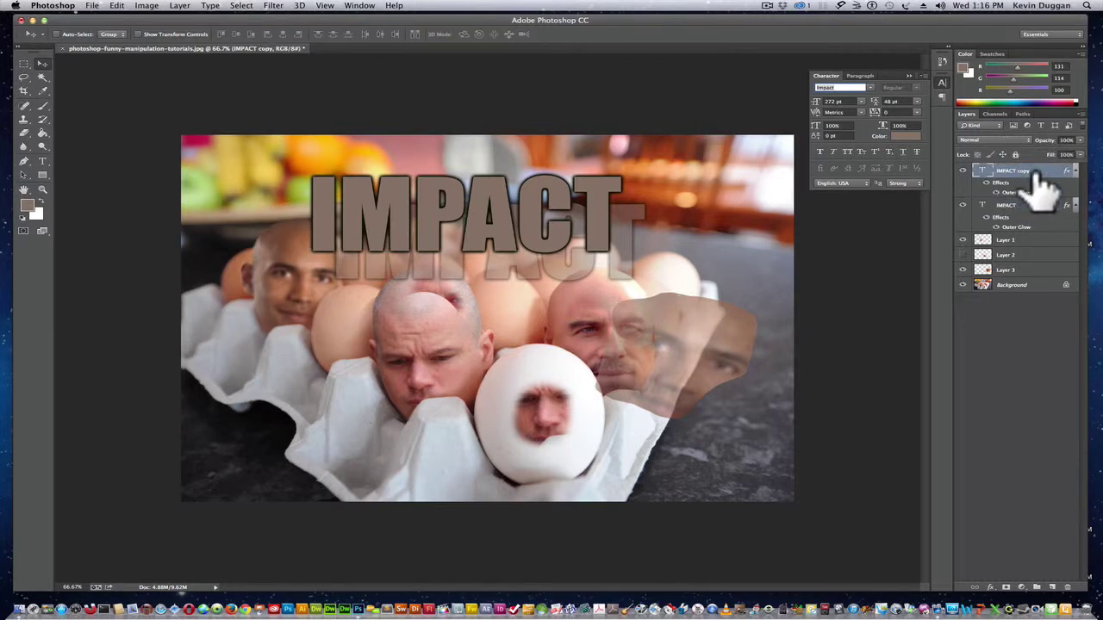
click(997, 142)
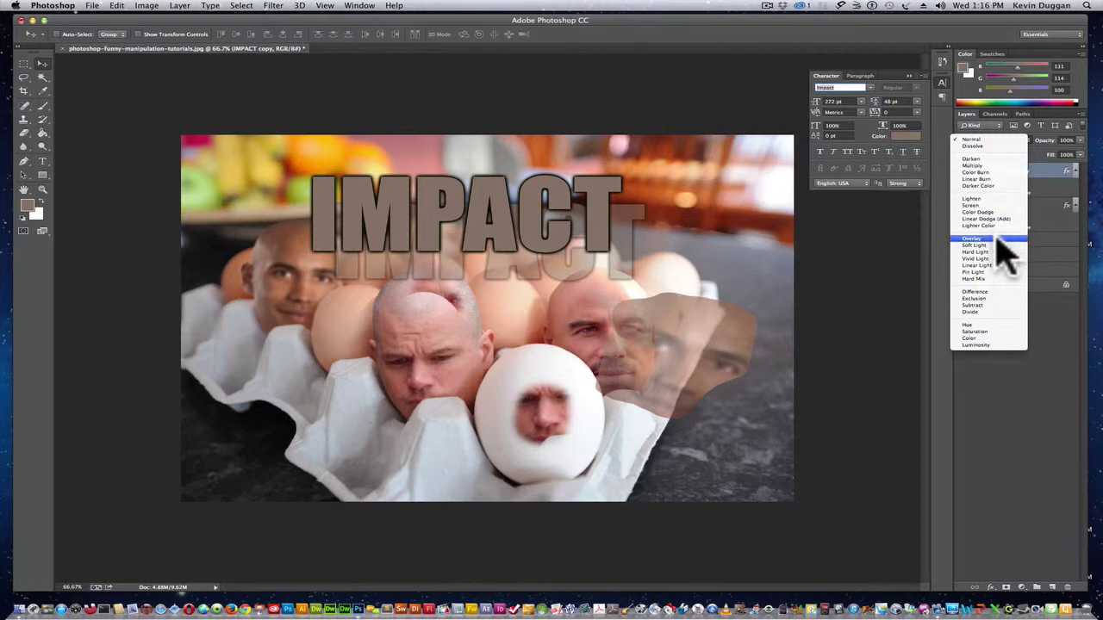
click(978, 172)
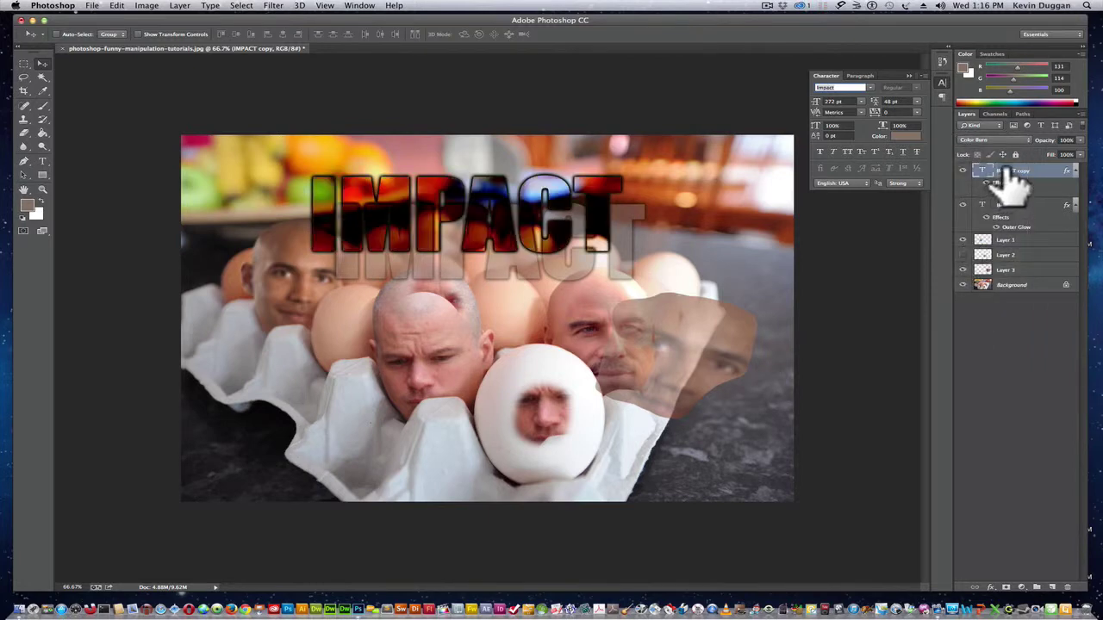
Step: Try the Multiply and Screen blend modes on the IMPACT copy layer and settle on Soft Light
click(1004, 140)
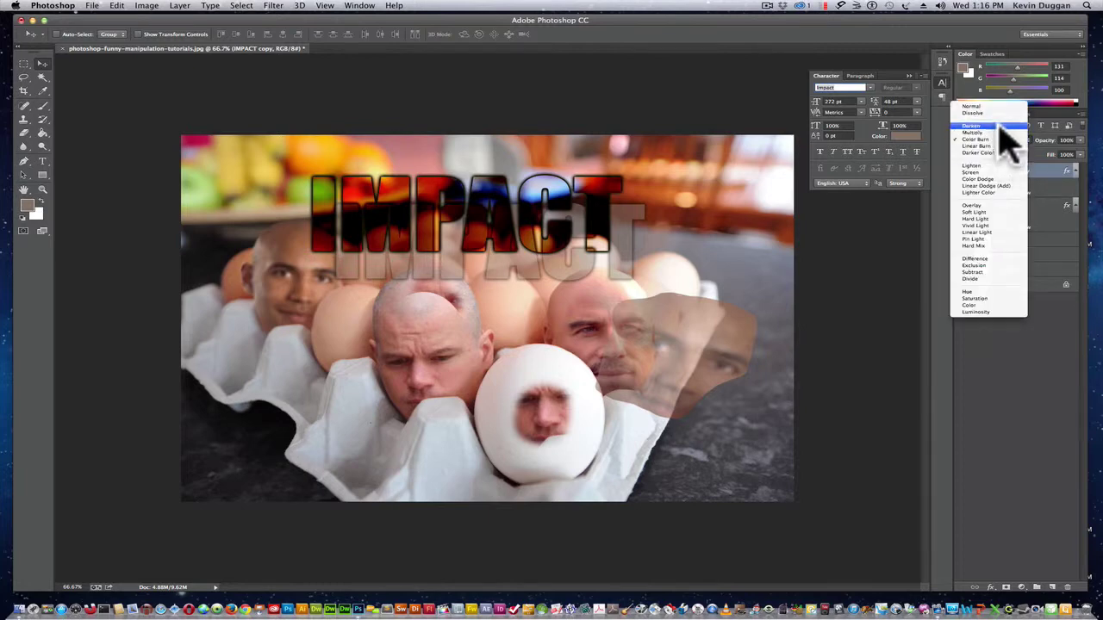
click(1000, 132)
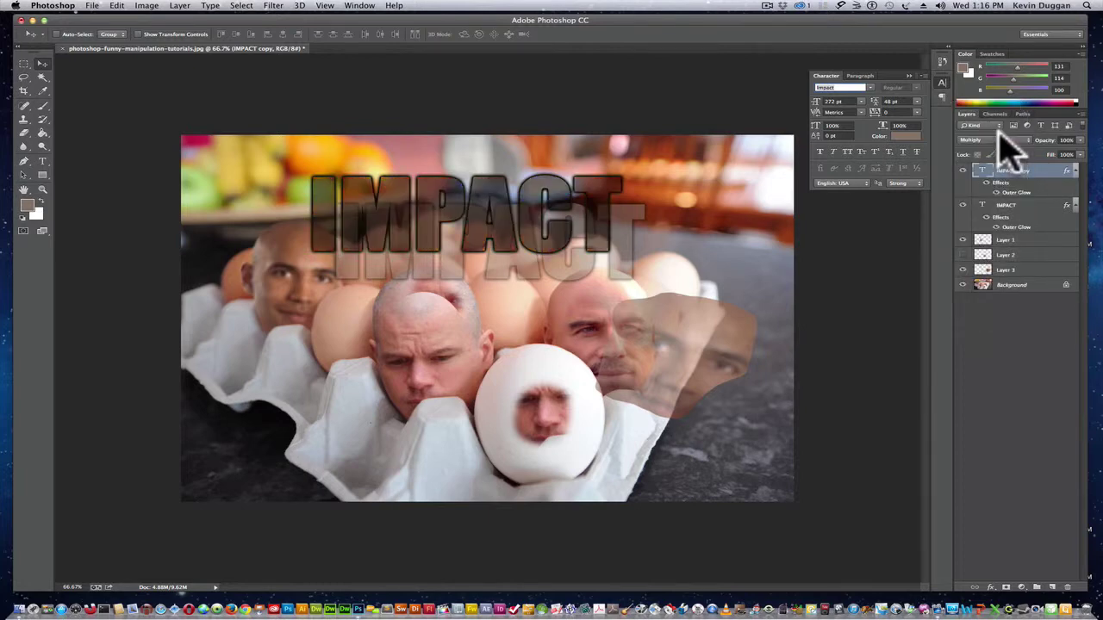
click(1002, 140)
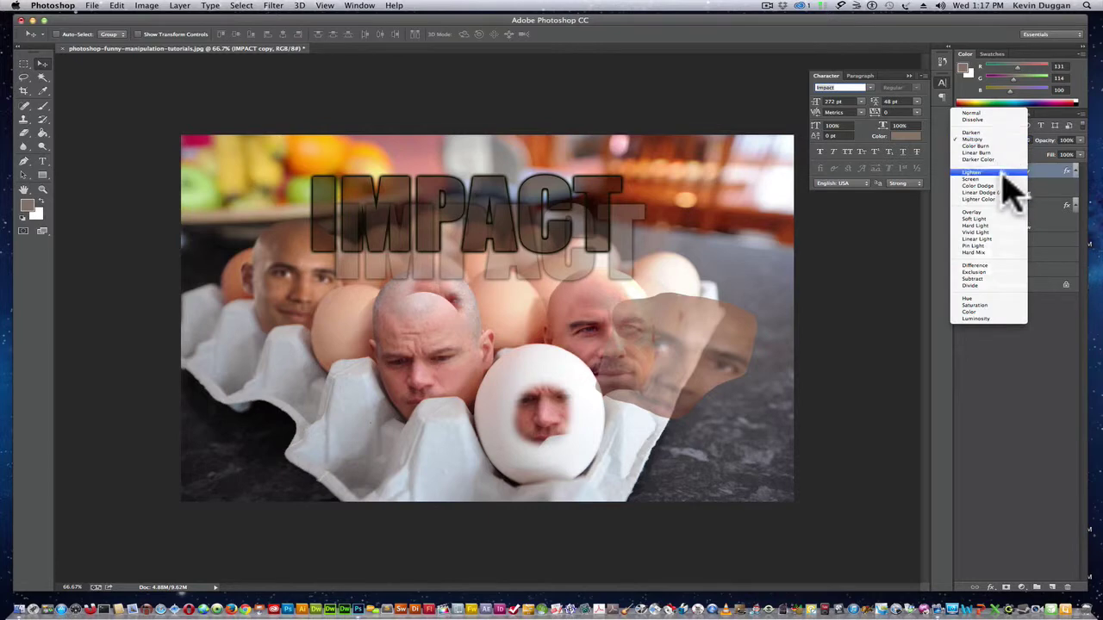
click(1003, 179)
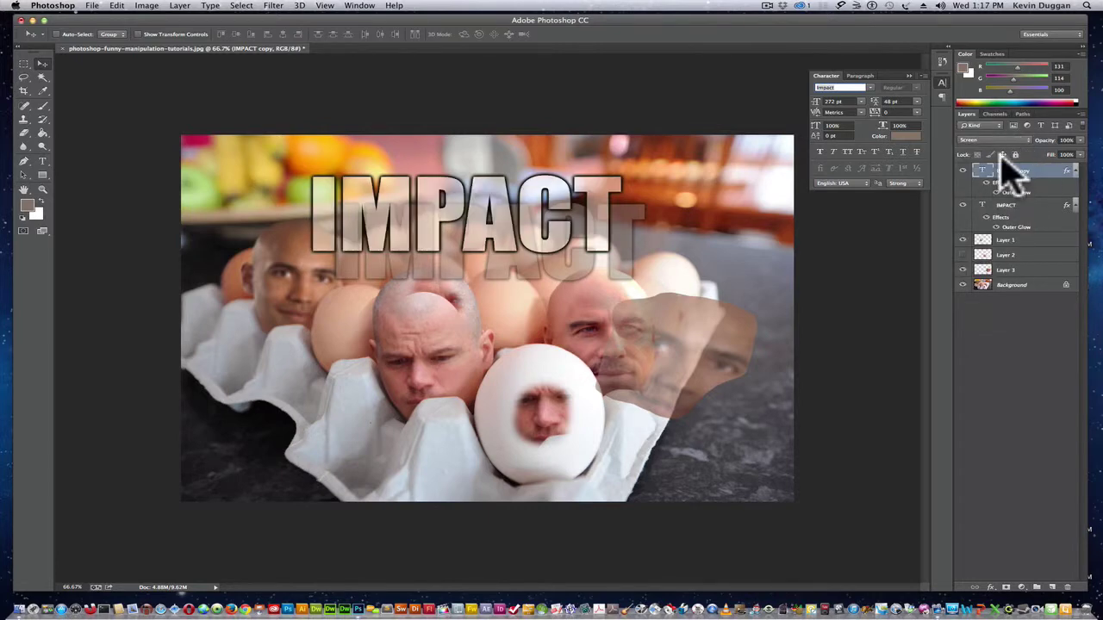
click(999, 141)
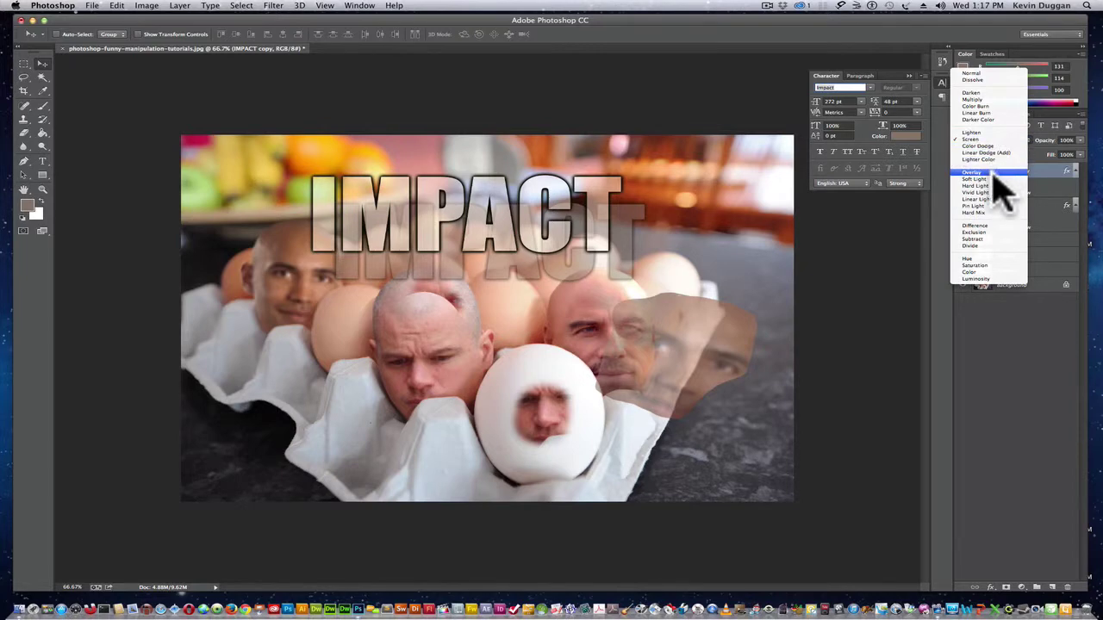
click(992, 178)
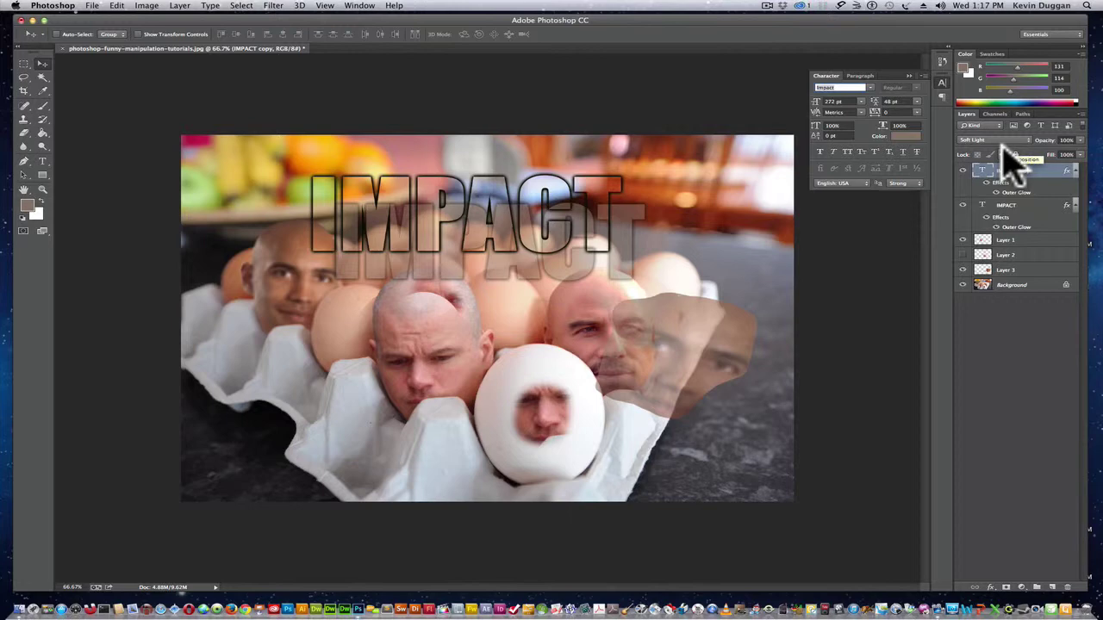
Step: Try the Linear Burn blend mode on Layer 1 and then set it to Multiply
click(1017, 241)
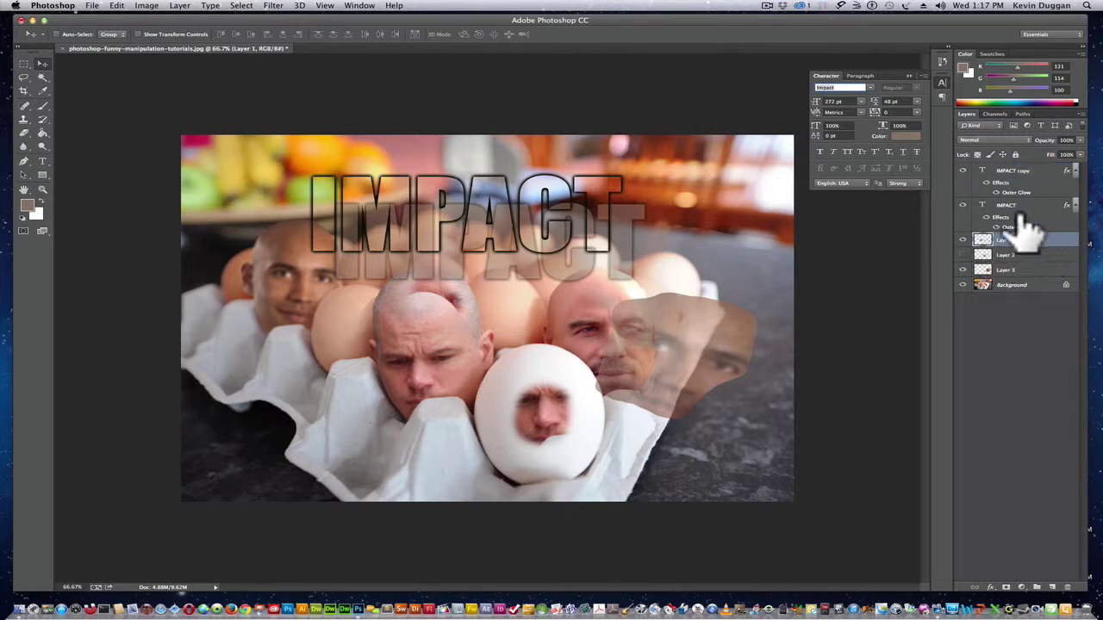
click(1006, 141)
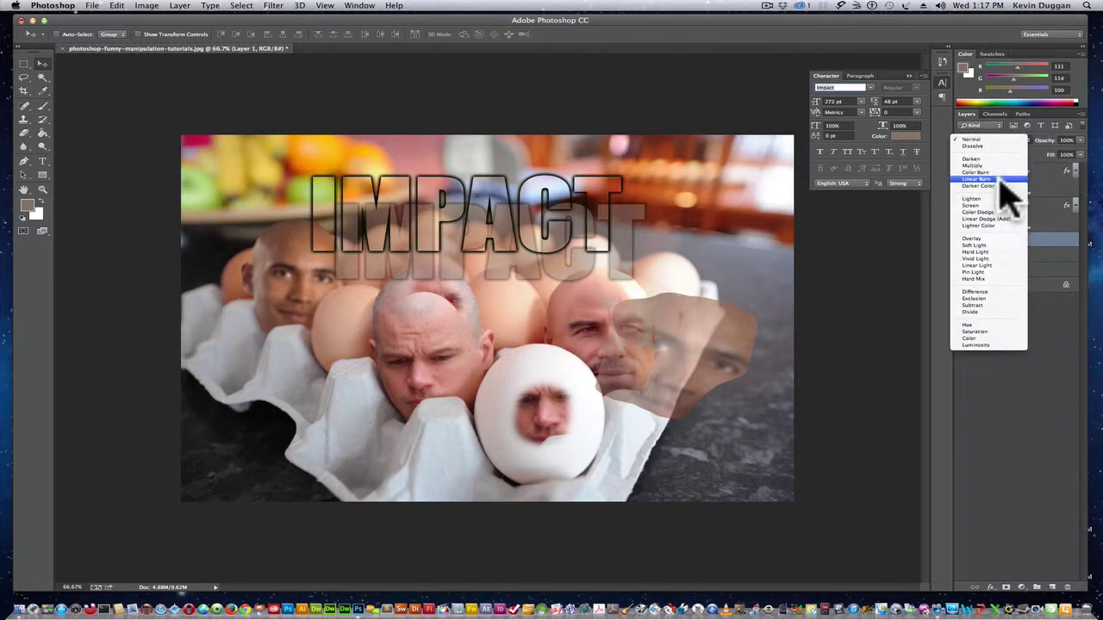
click(978, 178)
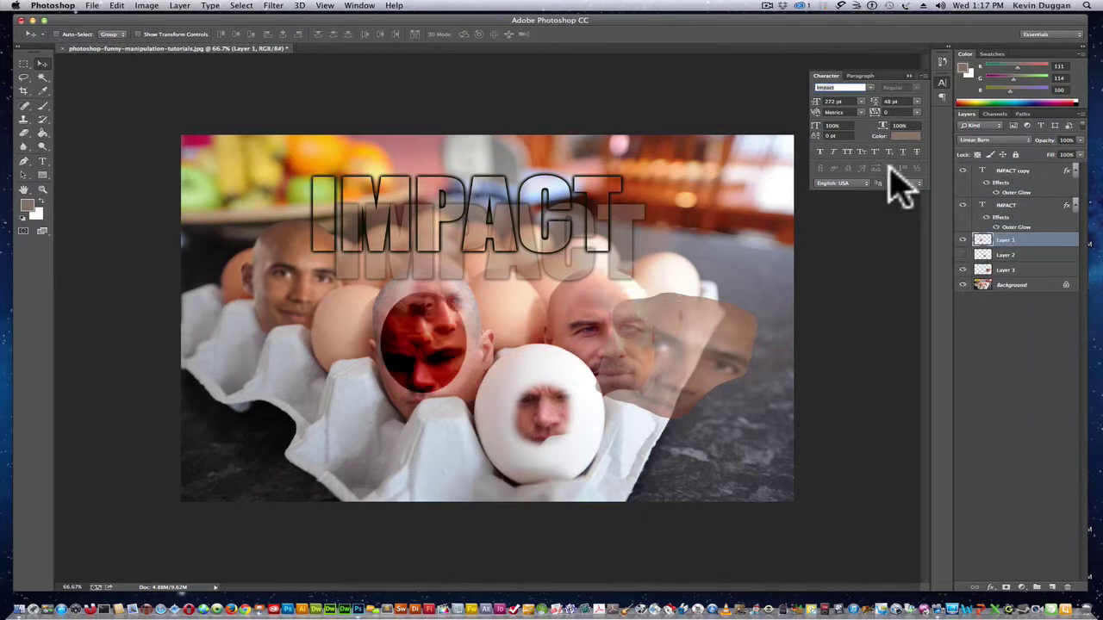
click(1002, 140)
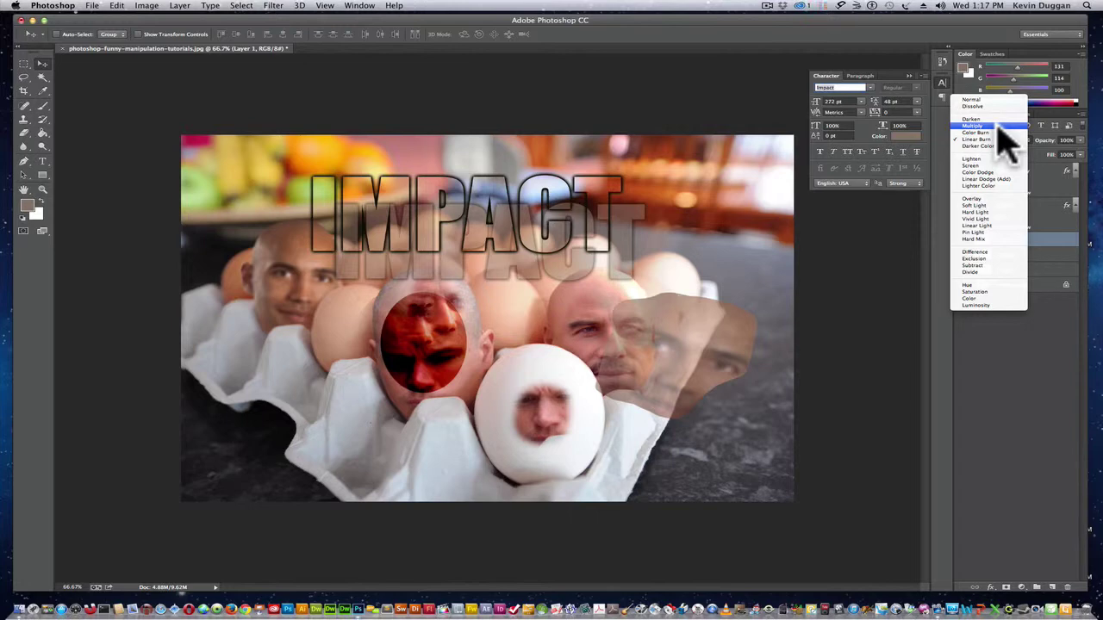
click(998, 127)
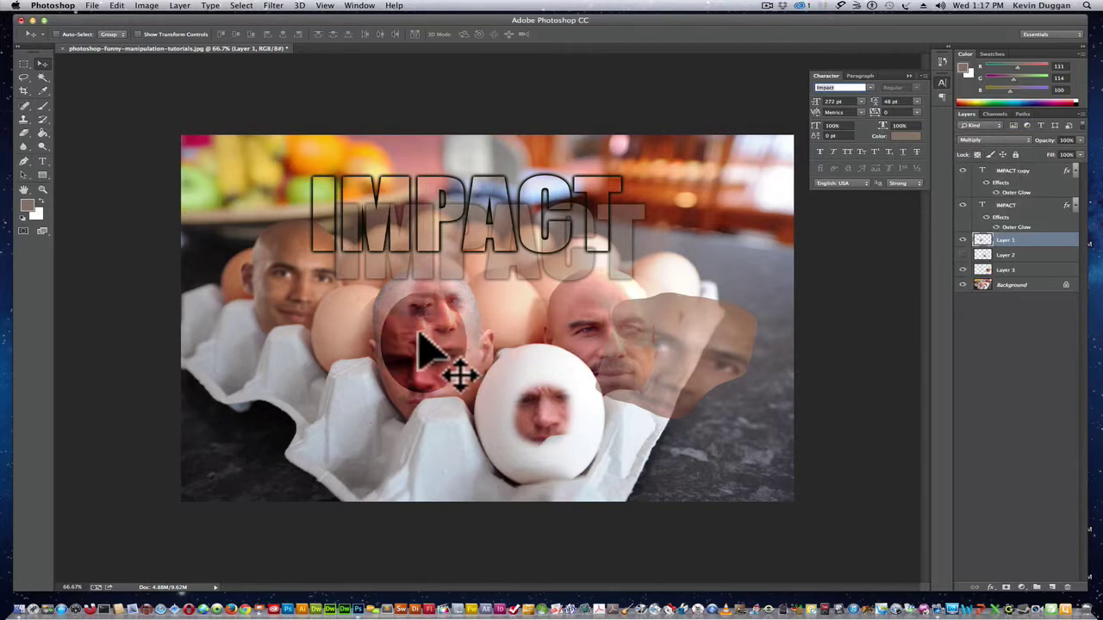
Step: Move the Layer 1 face about 1.76 in to the left and 0.19 in down over the neighbouring egg
drag(419, 332, 376, 337)
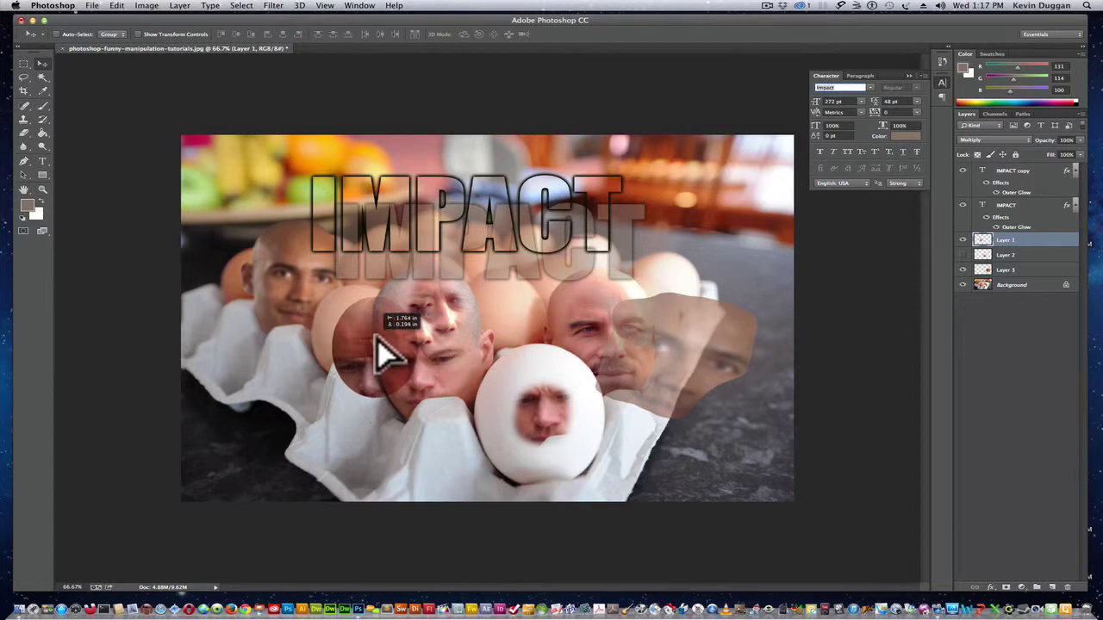
click(991, 141)
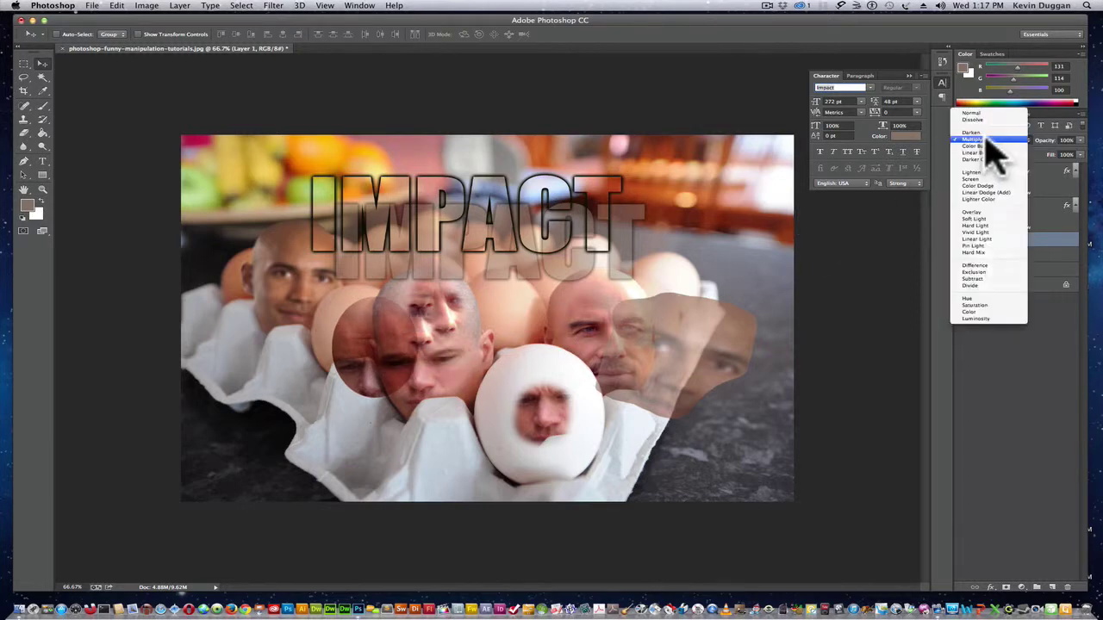
click(482, 116)
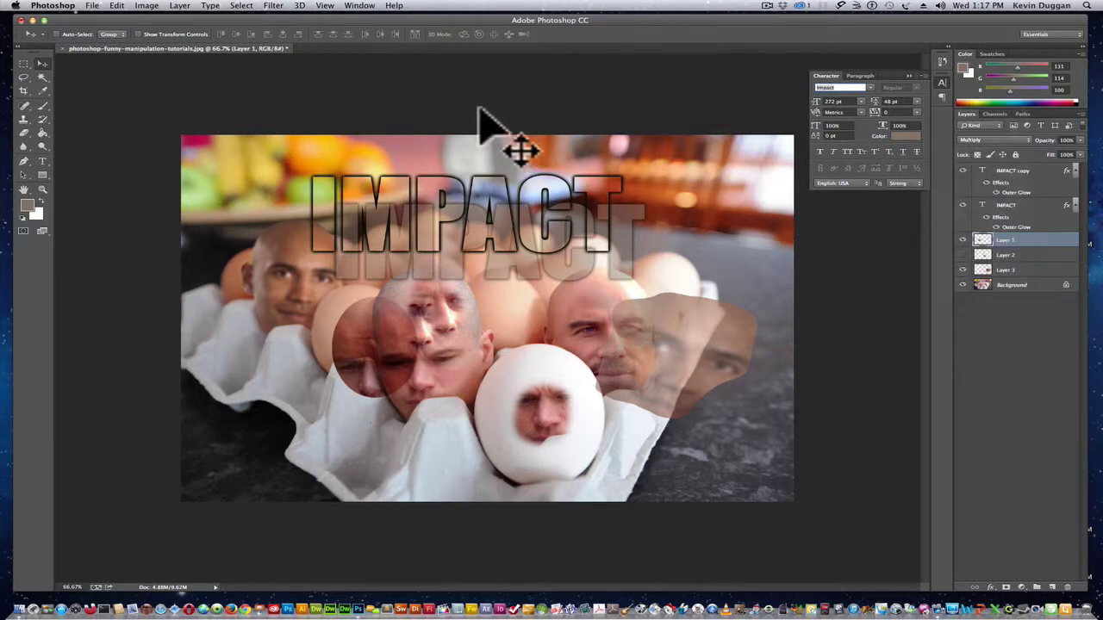
Step: Activate the Brush and then the Clone Stamp tool and examine the blending modes offered for painting
click(43, 106)
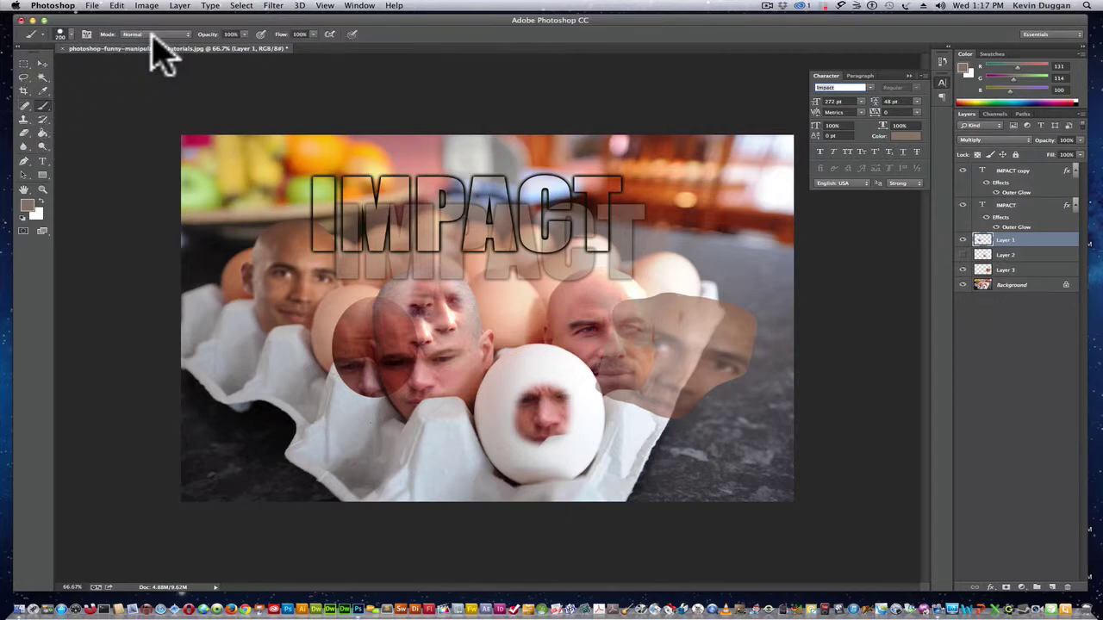
click(24, 119)
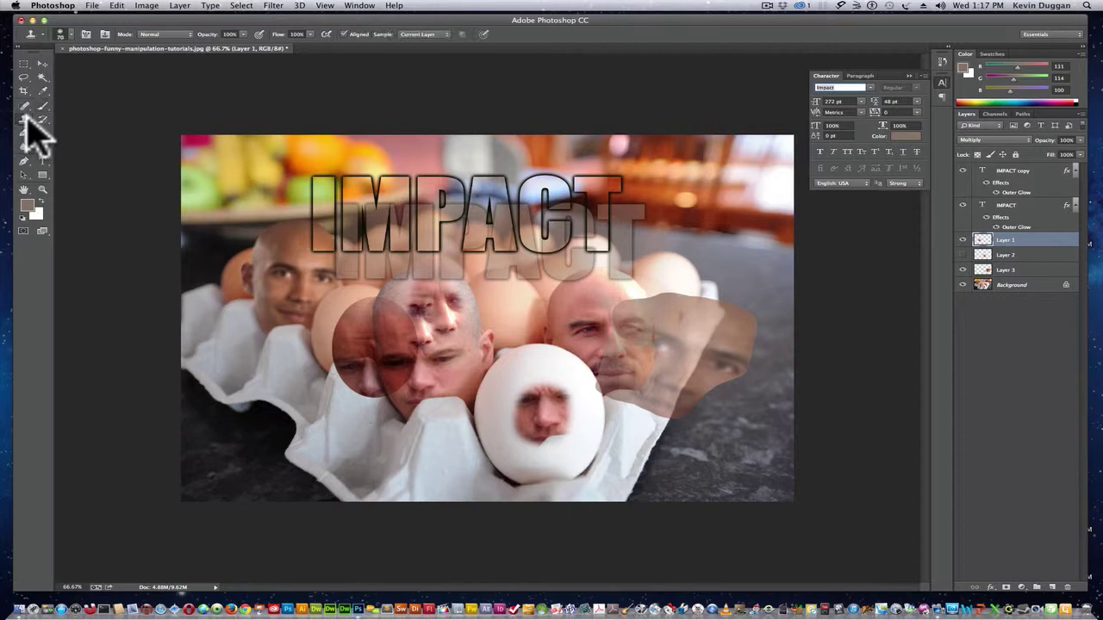
click(25, 119)
click(25, 129)
click(159, 36)
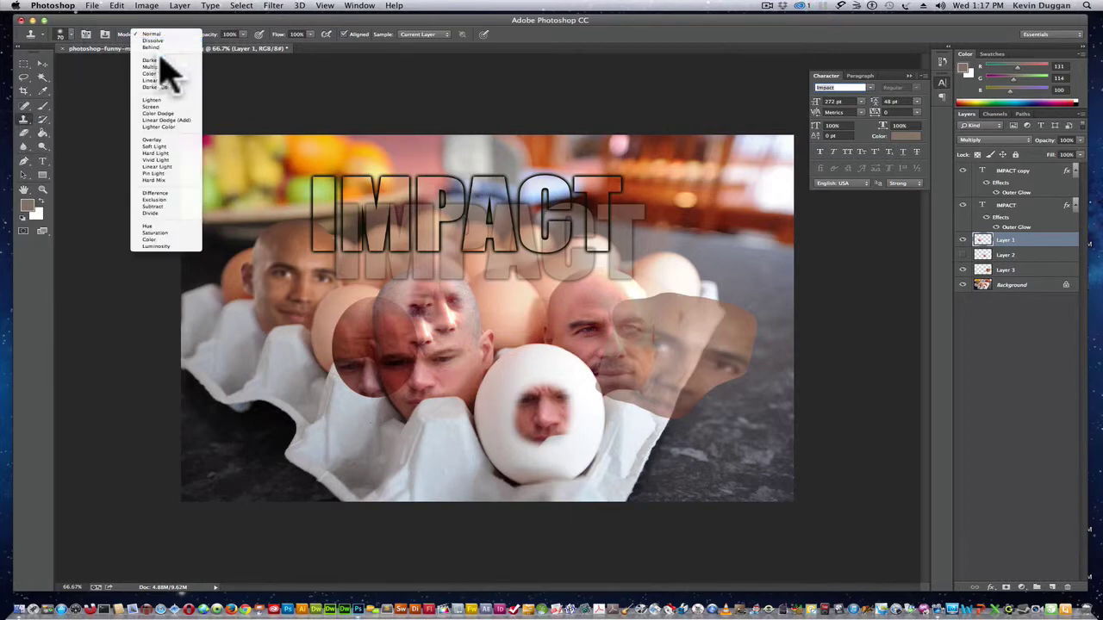
click(349, 112)
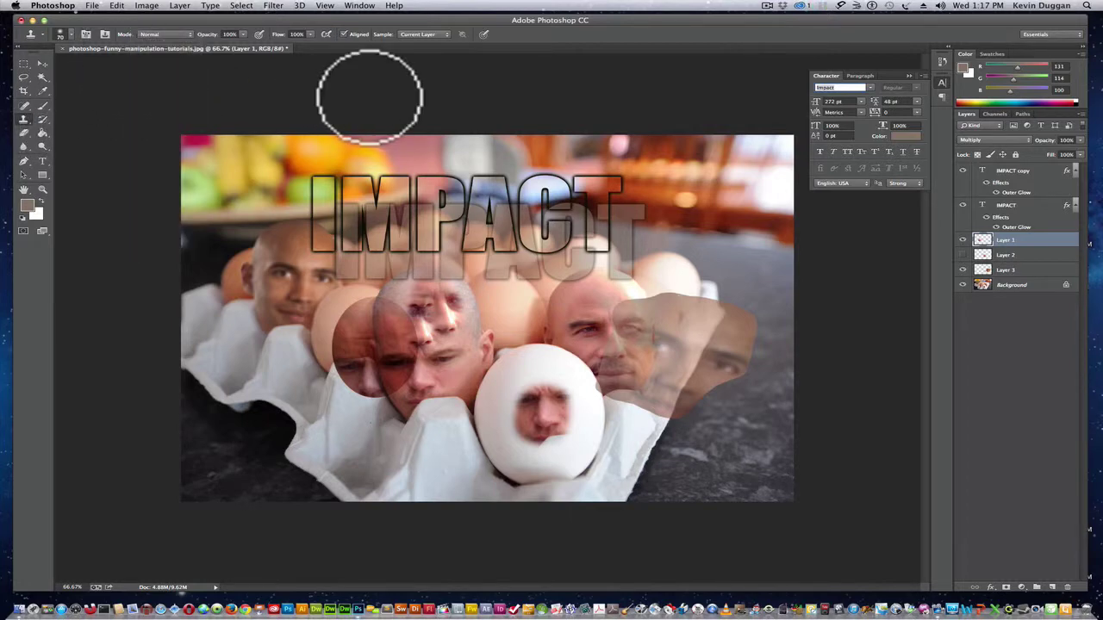